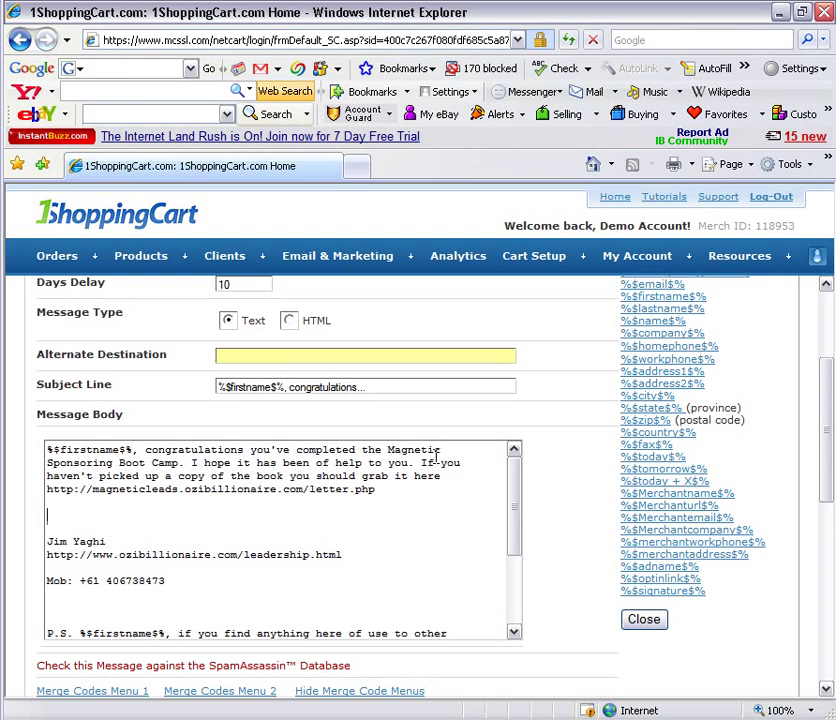
# Save the edited congratulations autoresponder message, keeping its 10-day delay
pyautogui.click(327, 590)
pyautogui.scroll(-2, 318, 594)
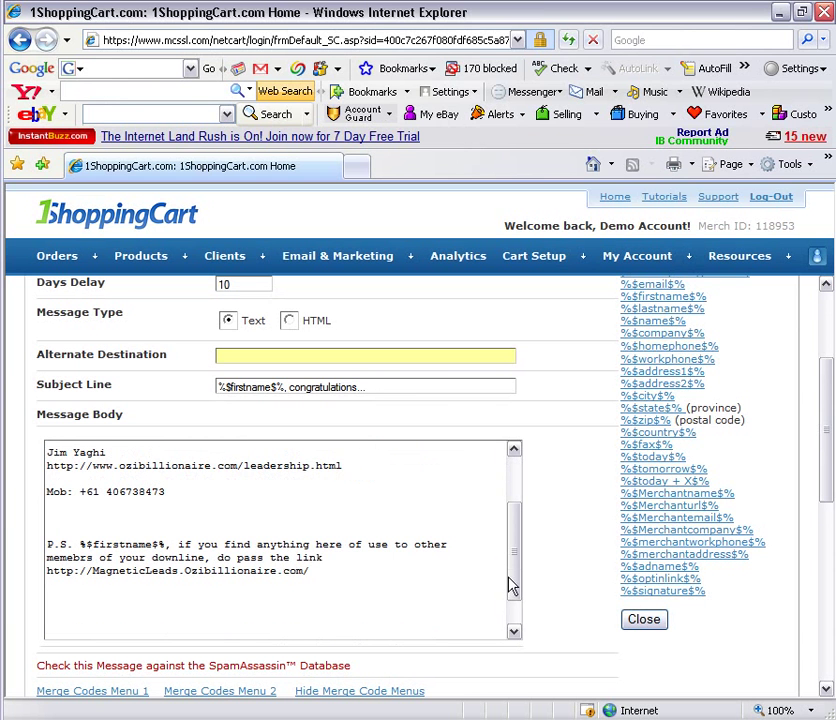
pyautogui.scroll(4, 552, 520)
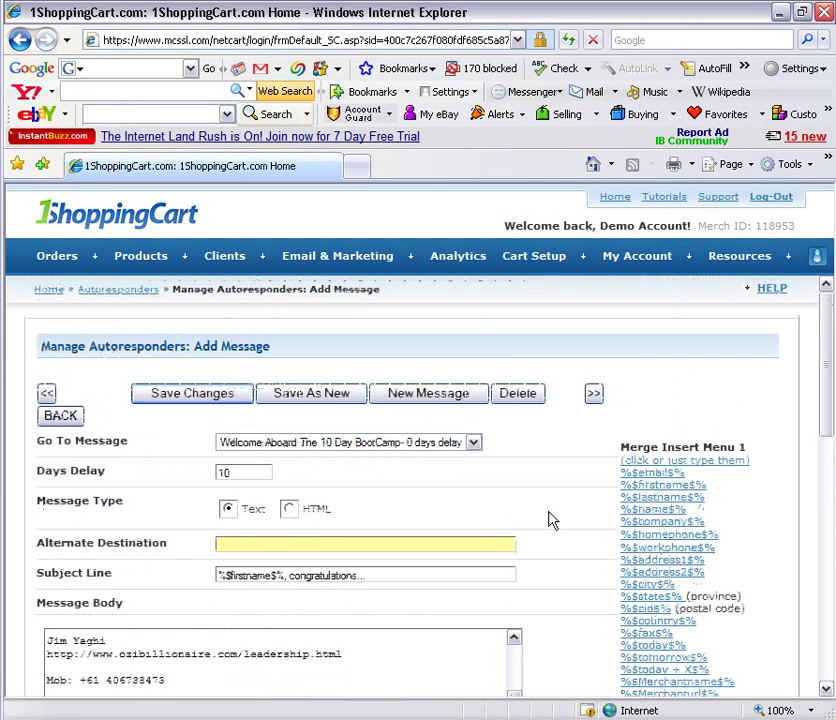
pyautogui.click(207, 396)
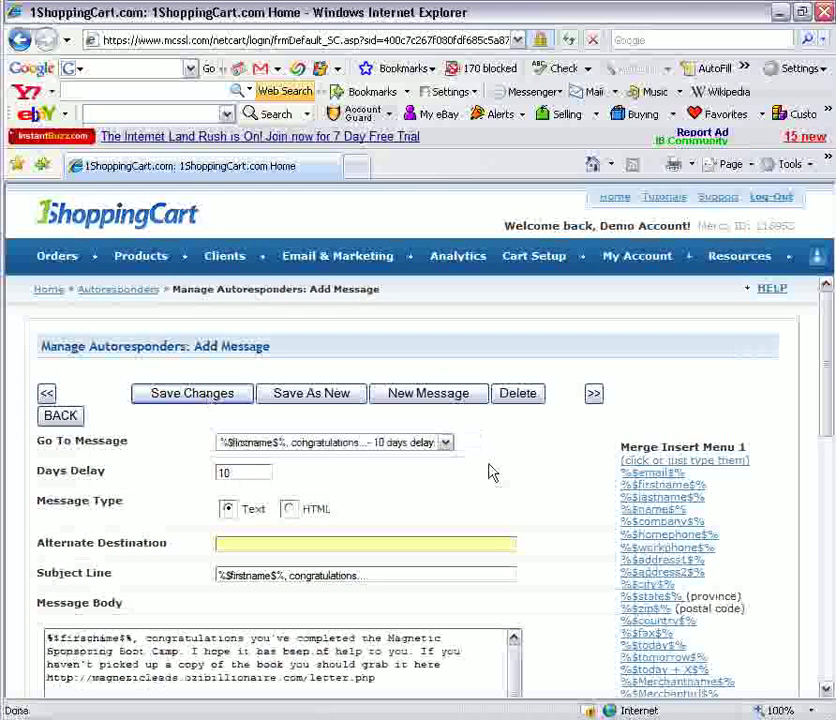
pyautogui.scroll(-3, 504, 500)
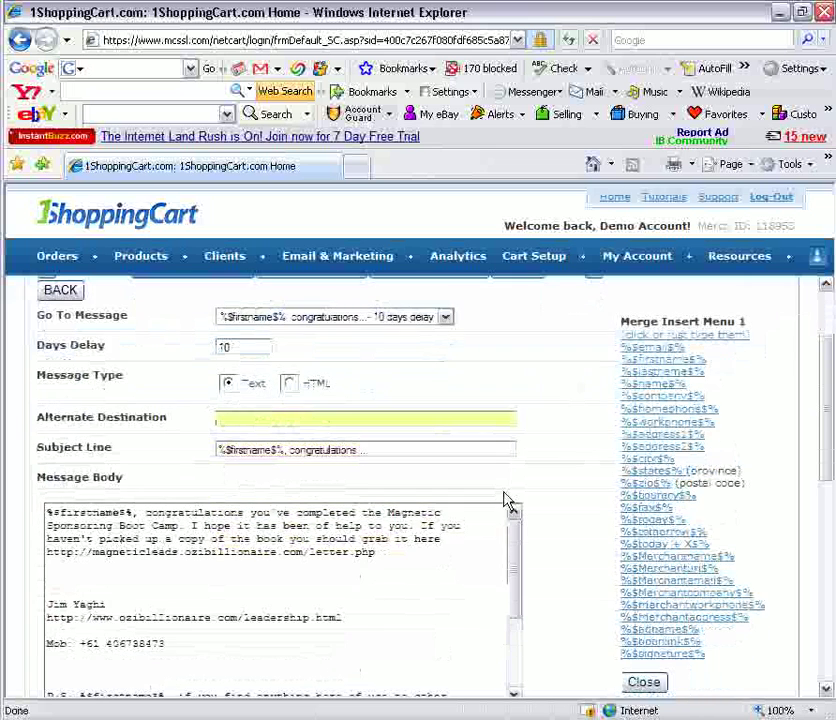
pyautogui.scroll(2, 560, 465)
pyautogui.scroll(1, 560, 465)
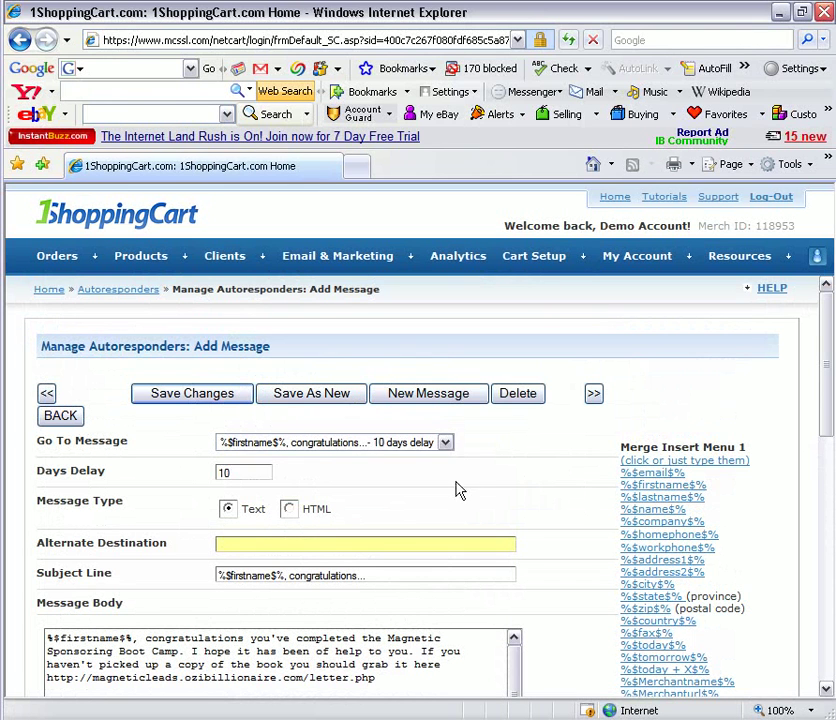
pyautogui.click(445, 443)
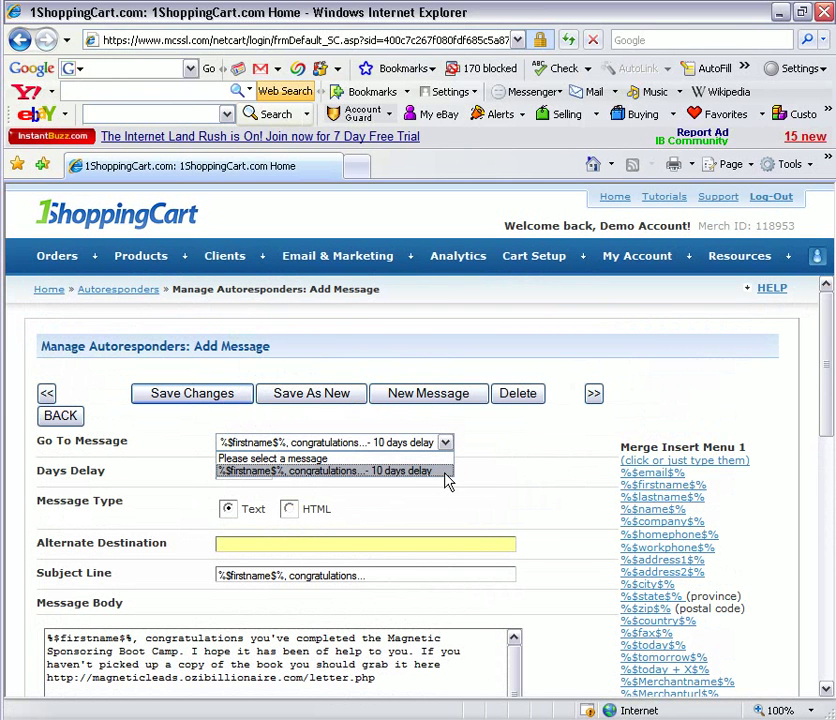
pyautogui.click(445, 473)
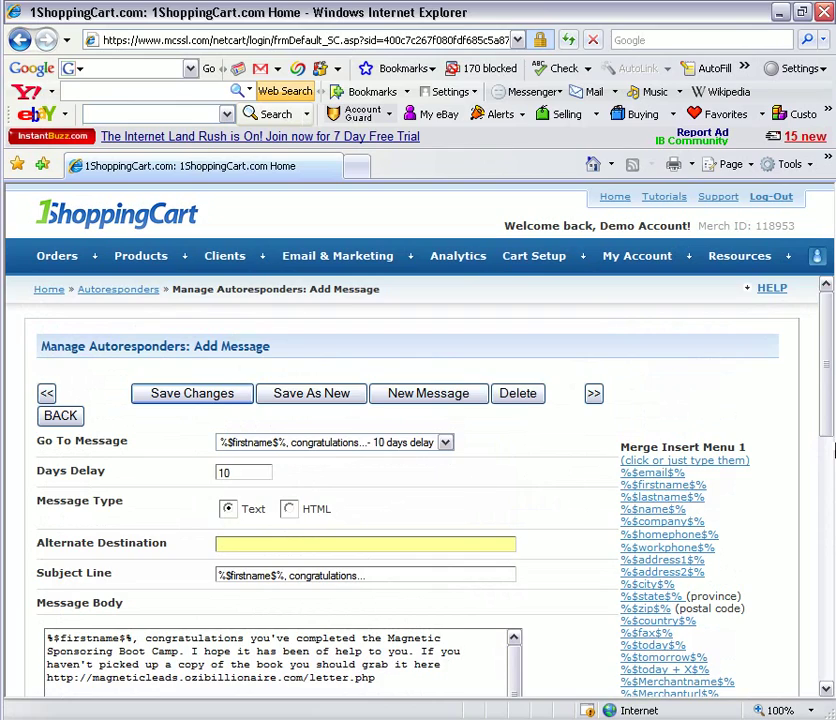
pyautogui.moveTo(826, 425); pyautogui.dragTo(826, 498)
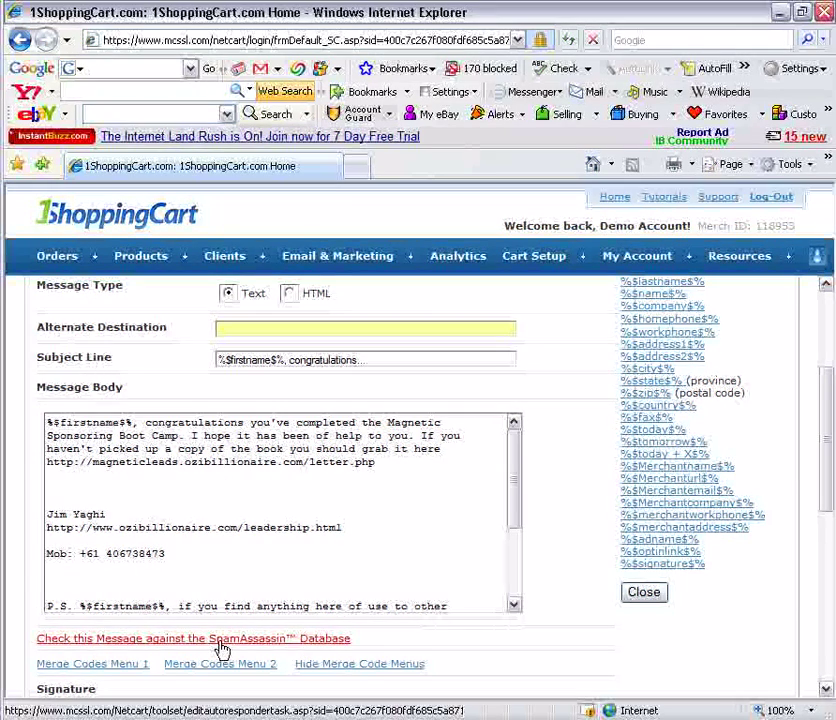
# Run the SpamAssassin check on the message, which scores 1.4, and move the results window aside
pyautogui.click(221, 641)
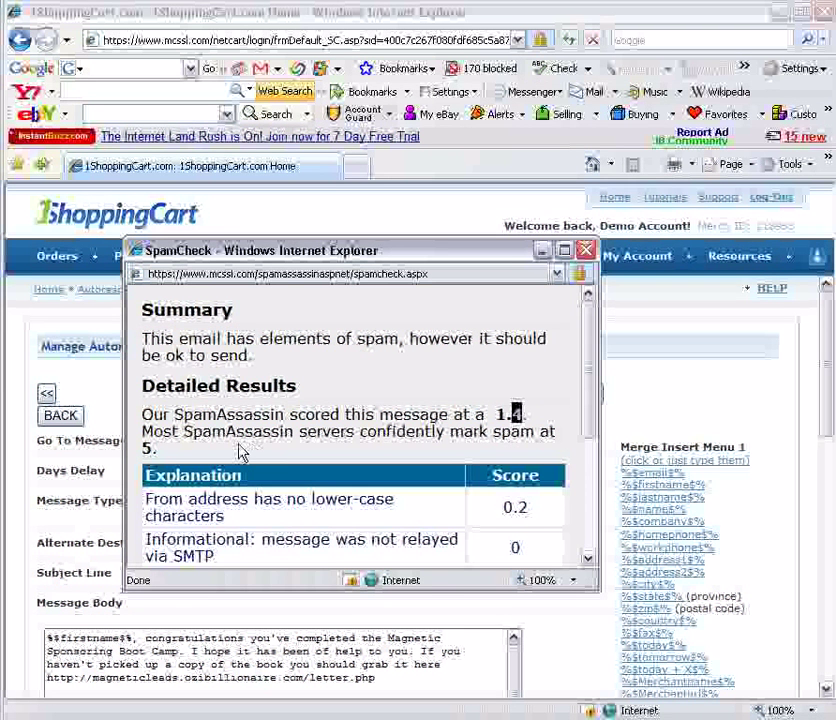
pyautogui.click(243, 455)
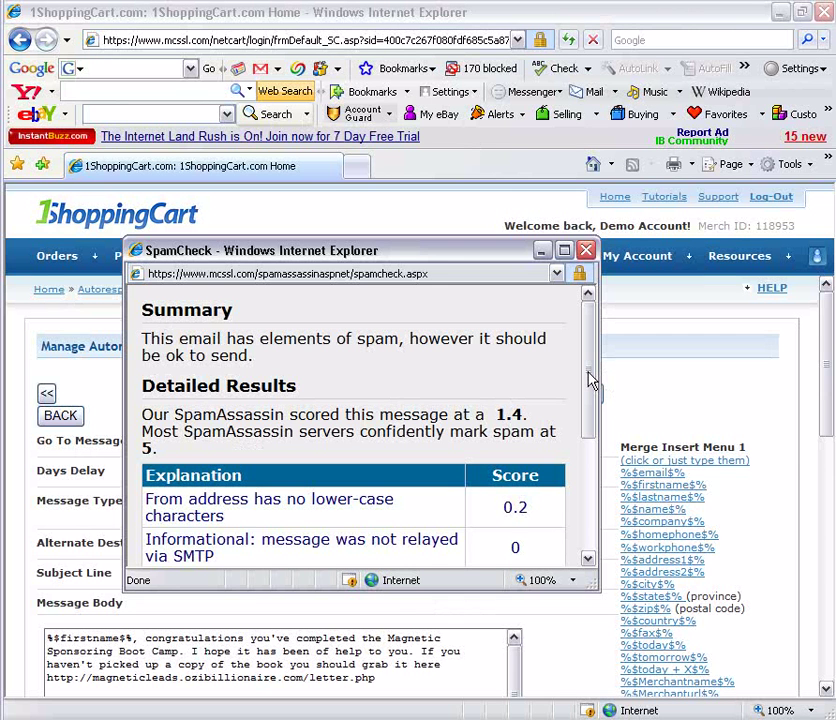
pyautogui.moveTo(590, 380); pyautogui.dragTo(579, 440)
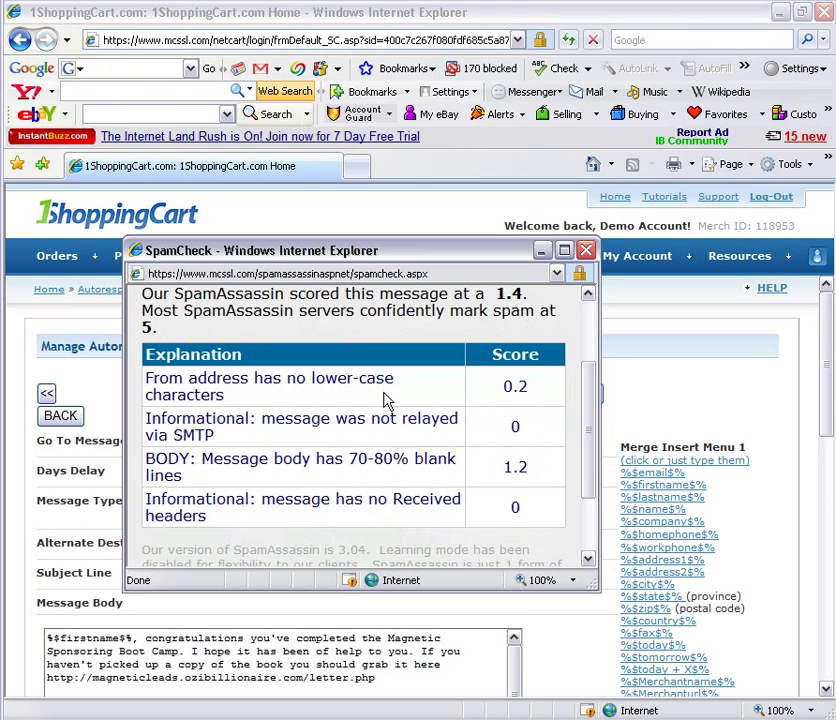
pyautogui.moveTo(222, 256); pyautogui.dragTo(313, 199)
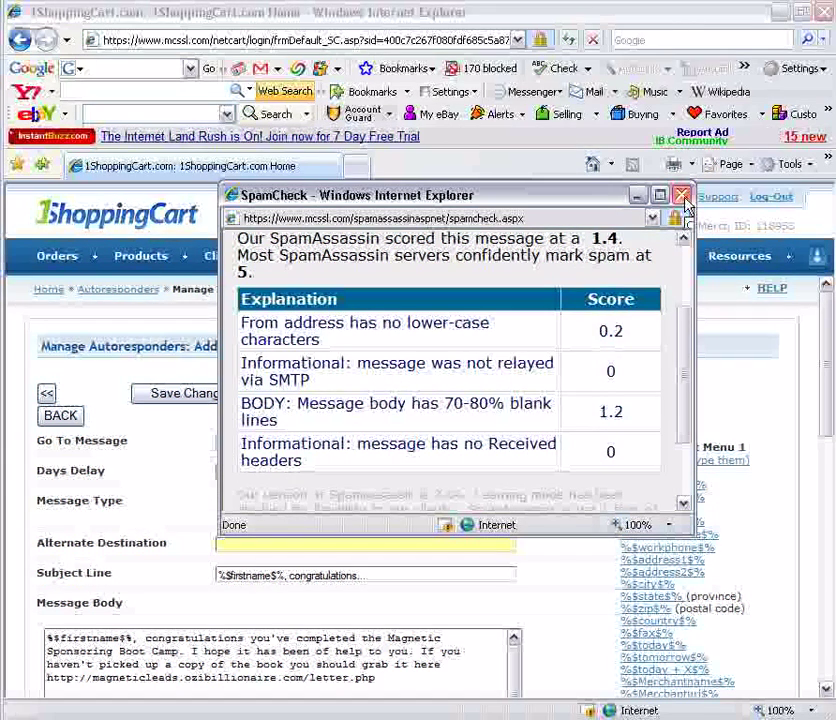
# Dismiss the spam check results and return to the message edit form
pyautogui.click(590, 658)
pyautogui.moveTo(829, 385); pyautogui.dragTo(827, 448)
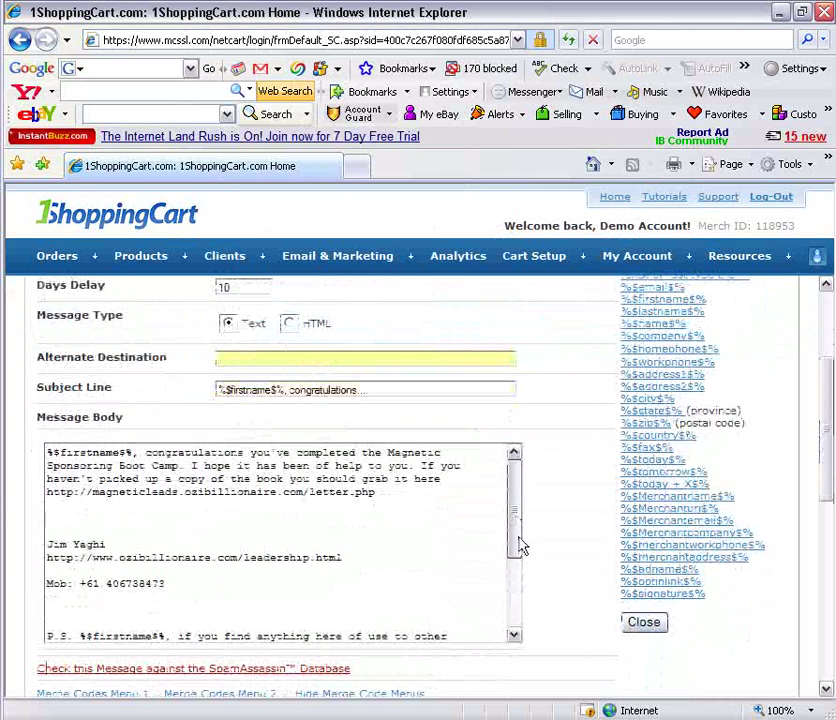
pyautogui.click(510, 578)
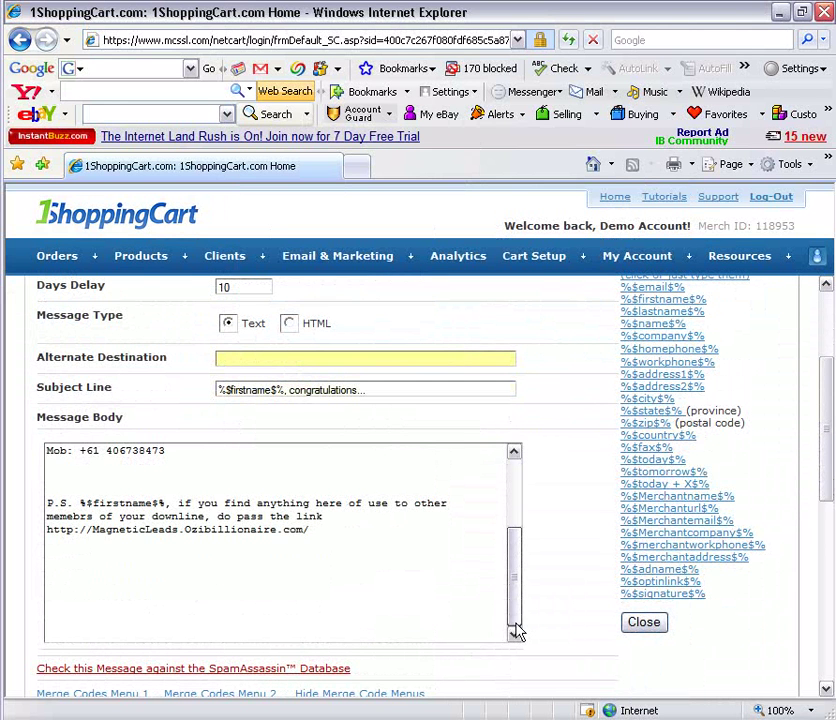
pyautogui.scroll(4, 530, 590)
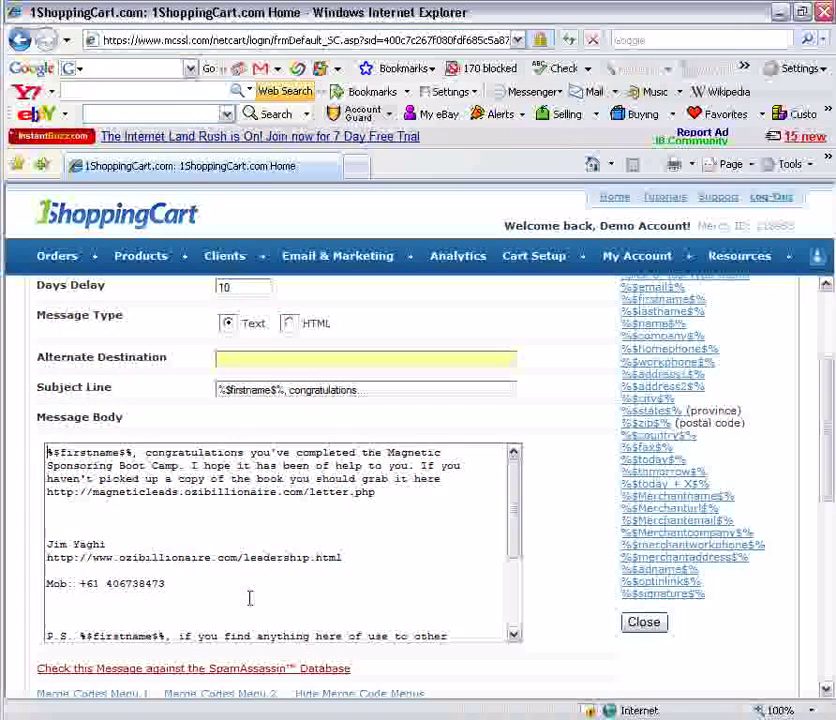
# Delete the blank line below the letter.php link and the trailing blank lines after the last link
pyautogui.click(176, 604)
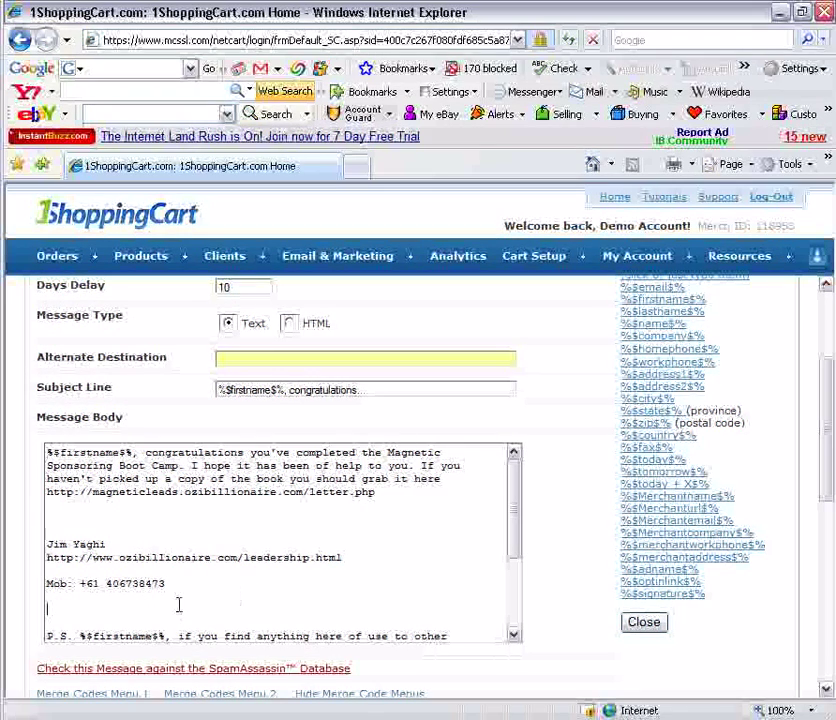
pyautogui.click(163, 508)
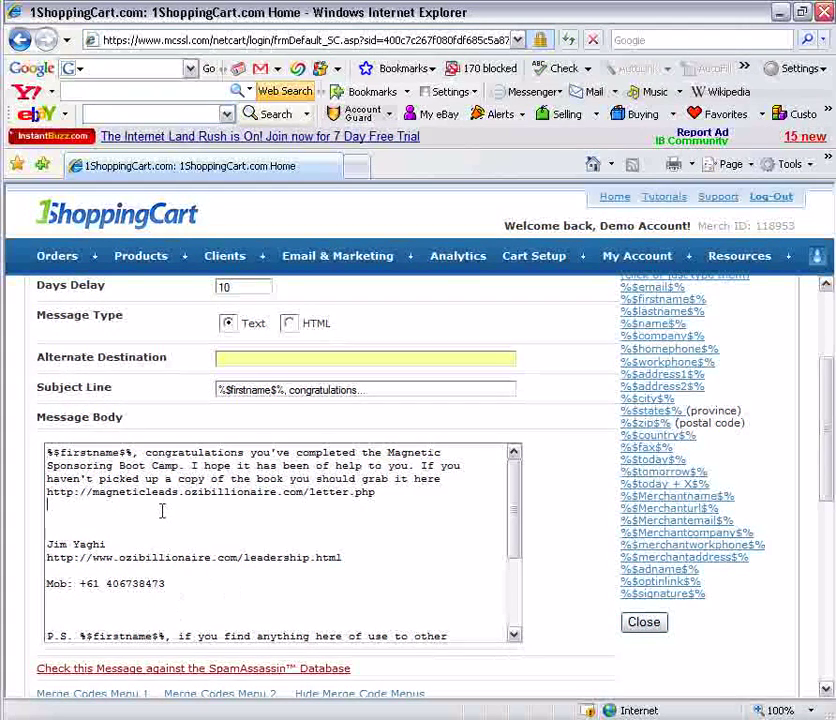
pyautogui.press('Delete')
pyautogui.click(142, 594)
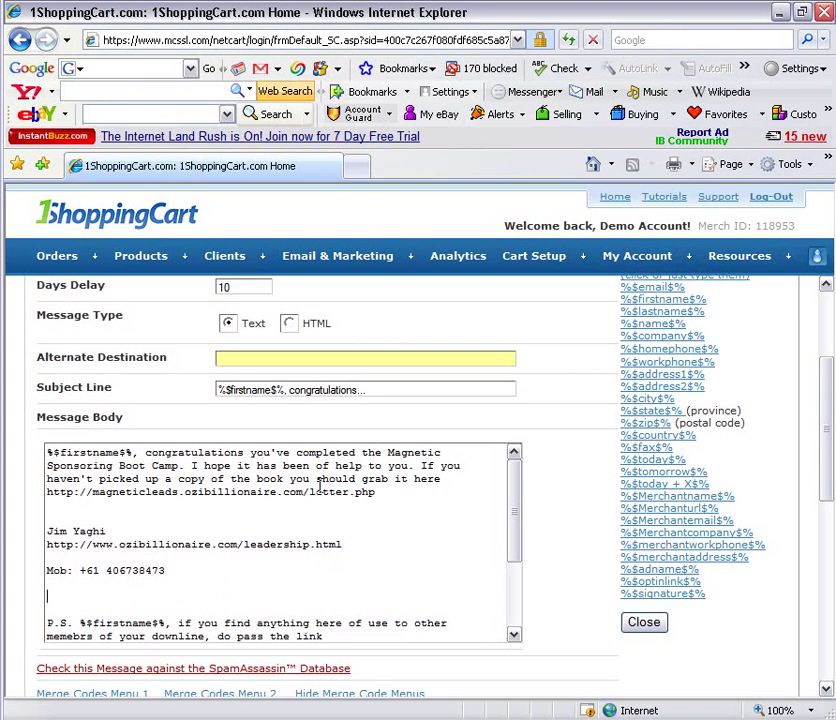
pyautogui.scroll(-1, 420, 600)
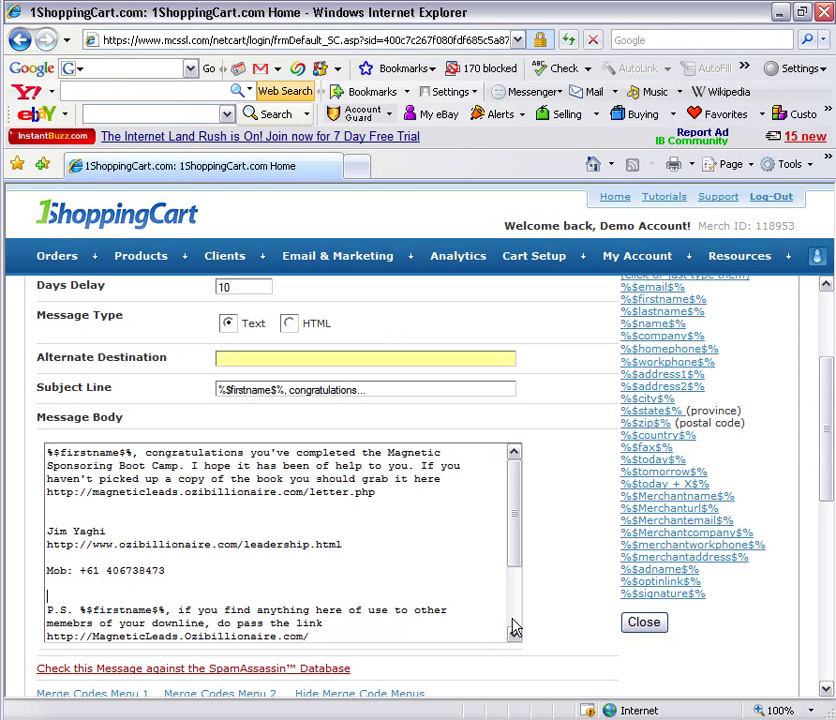
pyautogui.scroll(-3, 514, 628)
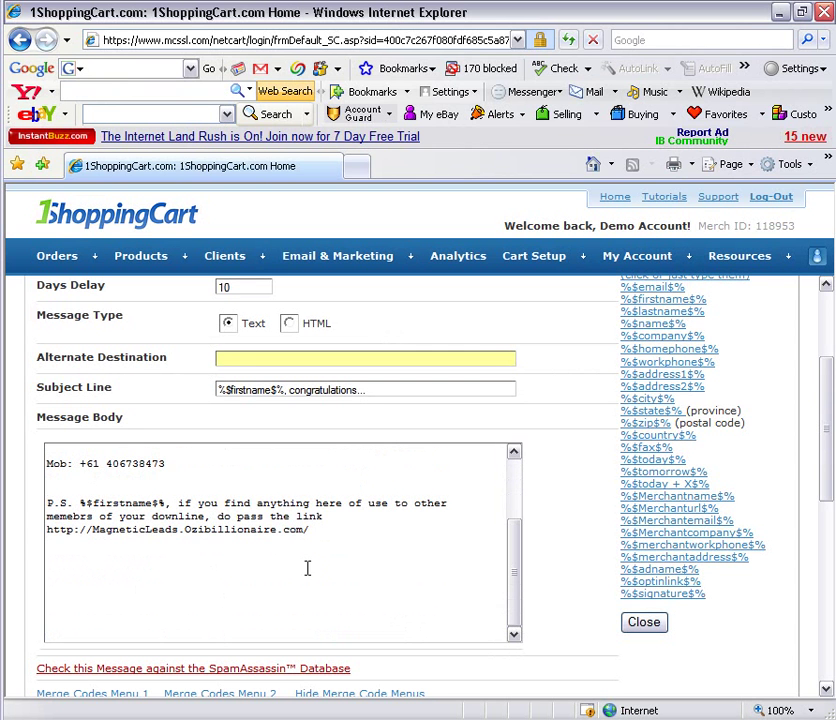
pyautogui.moveTo(295, 558); pyautogui.dragTo(304, 612)
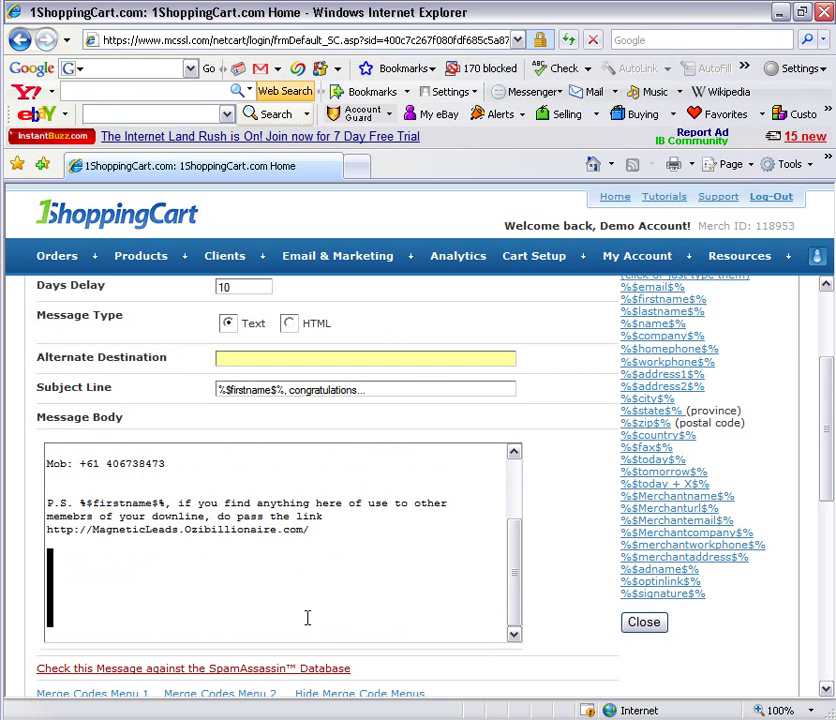
pyautogui.press('BackSpace')
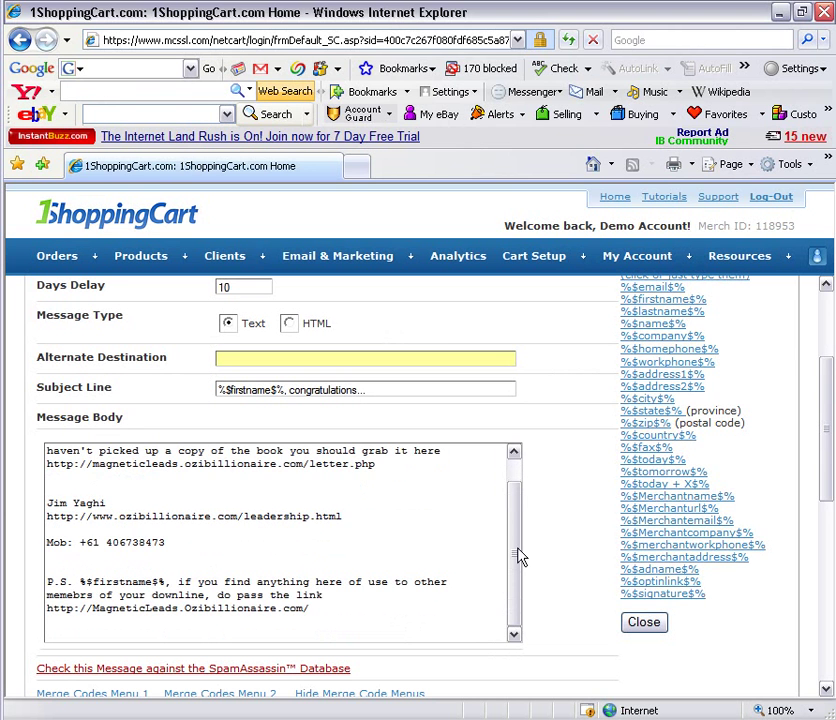
pyautogui.scroll(2, 517, 497)
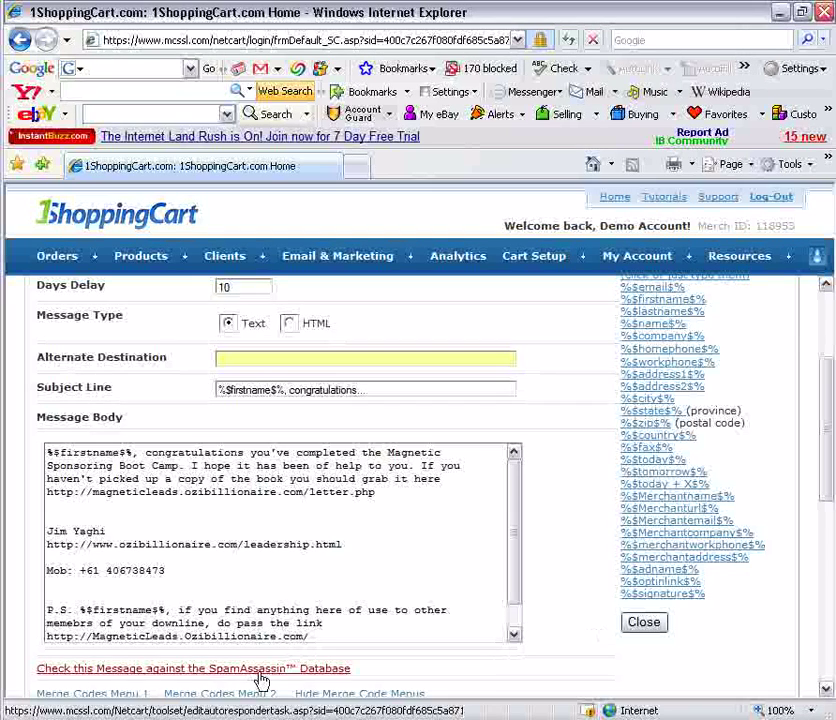
pyautogui.click(258, 677)
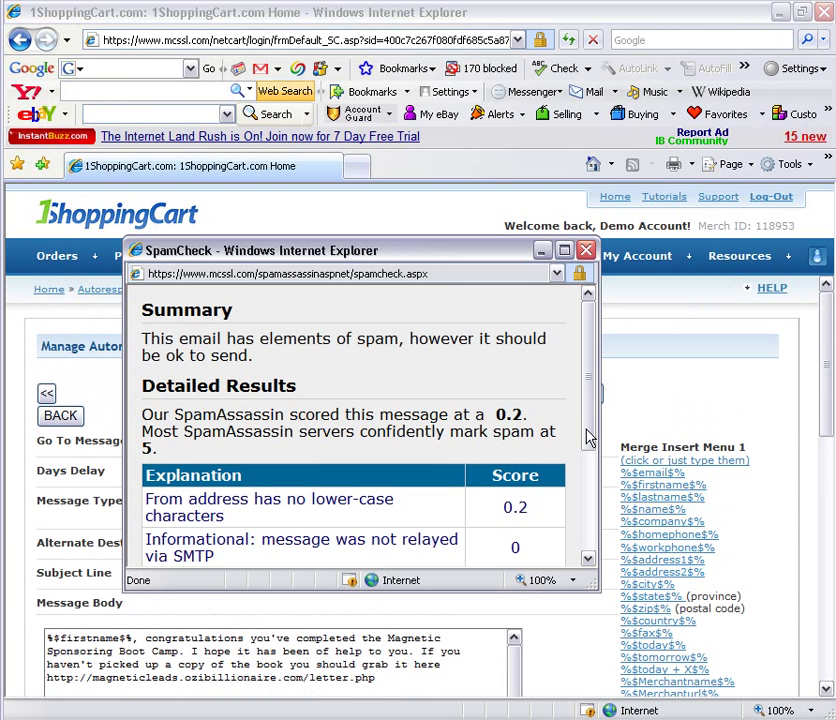
pyautogui.moveTo(588, 437); pyautogui.dragTo(585, 505)
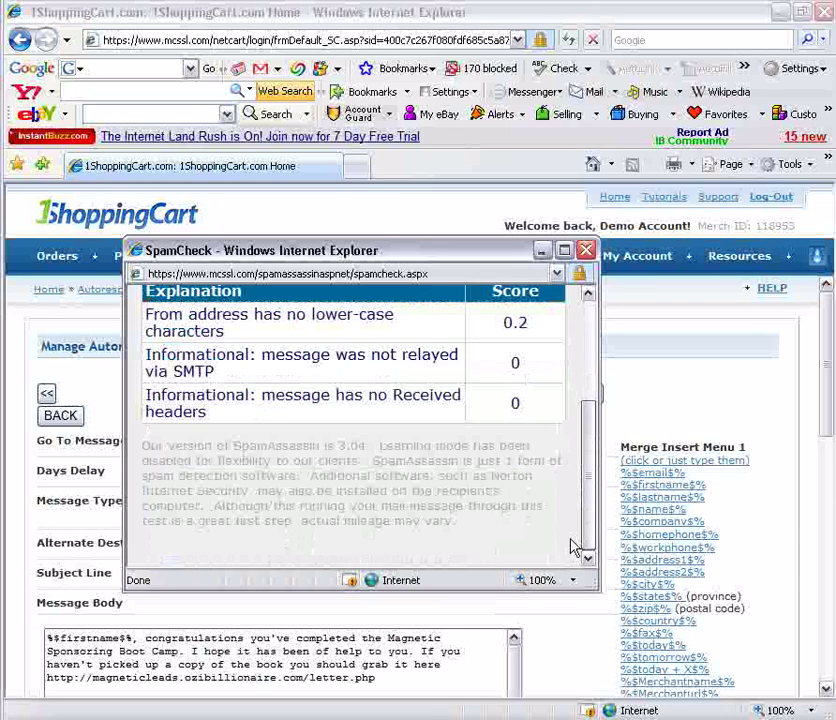
pyautogui.scroll(4, 573, 546)
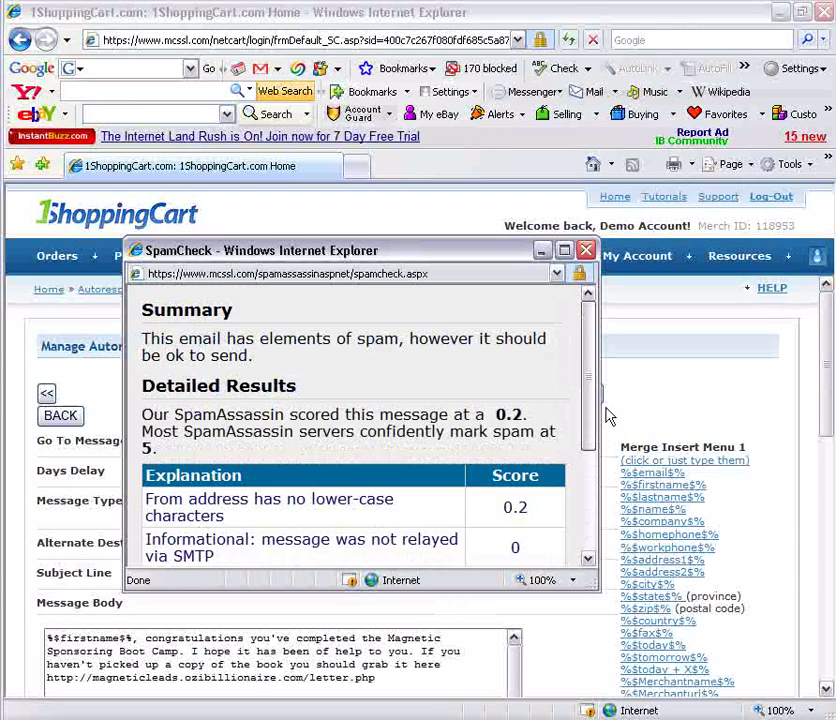
pyautogui.click(588, 256)
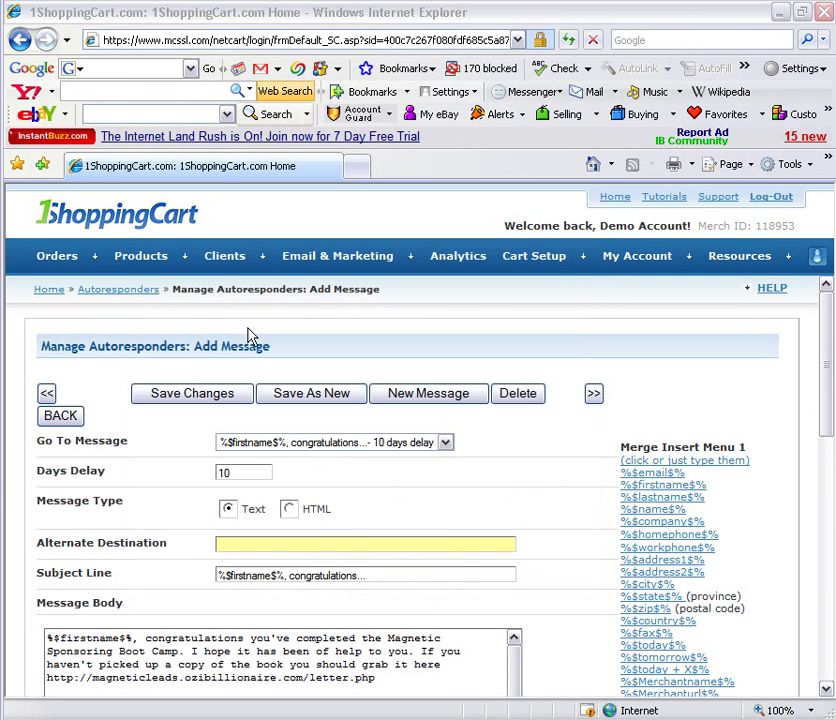
# Save the cleaned-up congratulations message and bring up the Clients menu
pyautogui.click(192, 395)
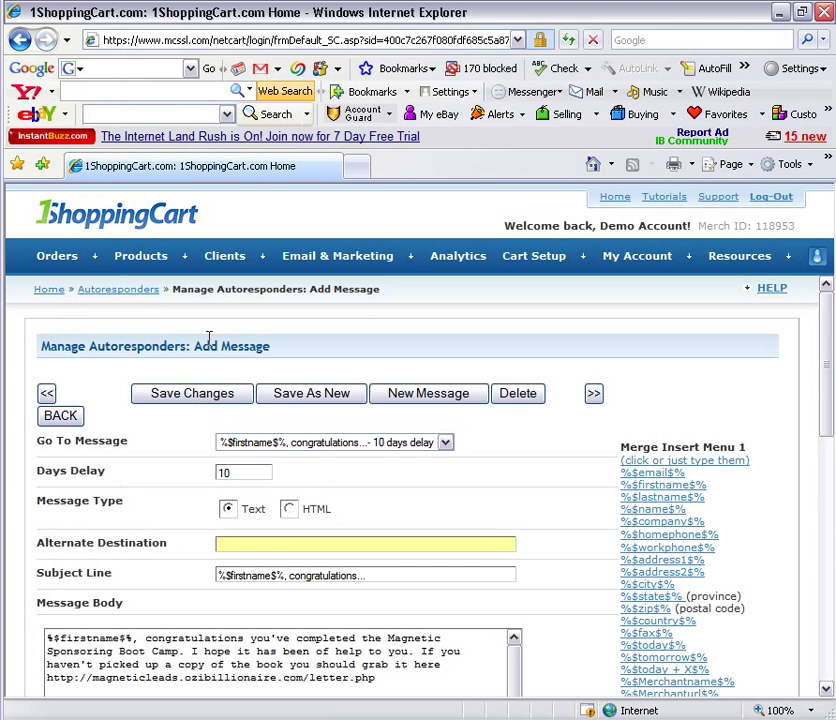
pyautogui.click(250, 271)
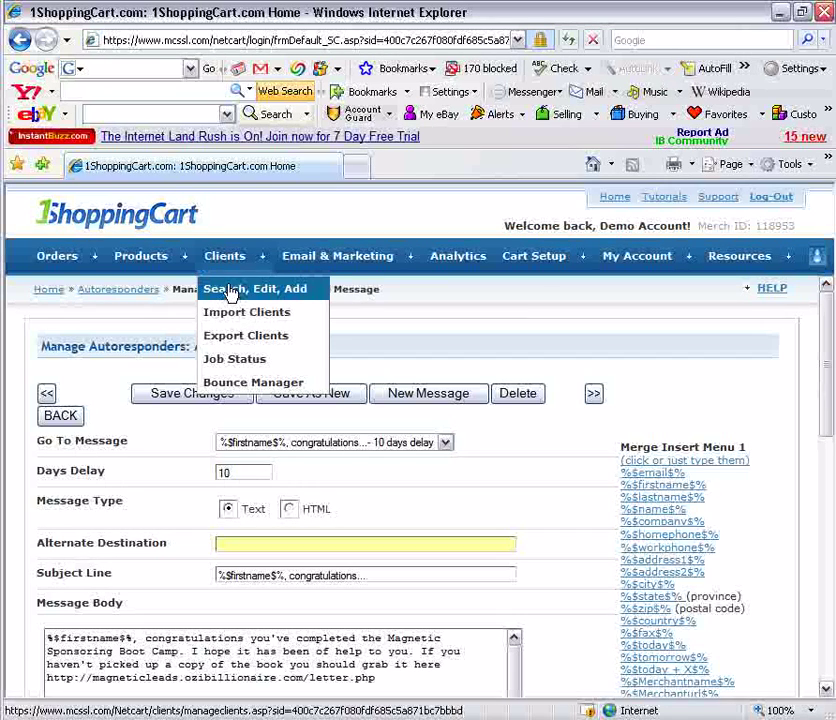
# Choose Clients > Search, Edit, Add to reach the Manage and Search Clients page
pyautogui.click(288, 313)
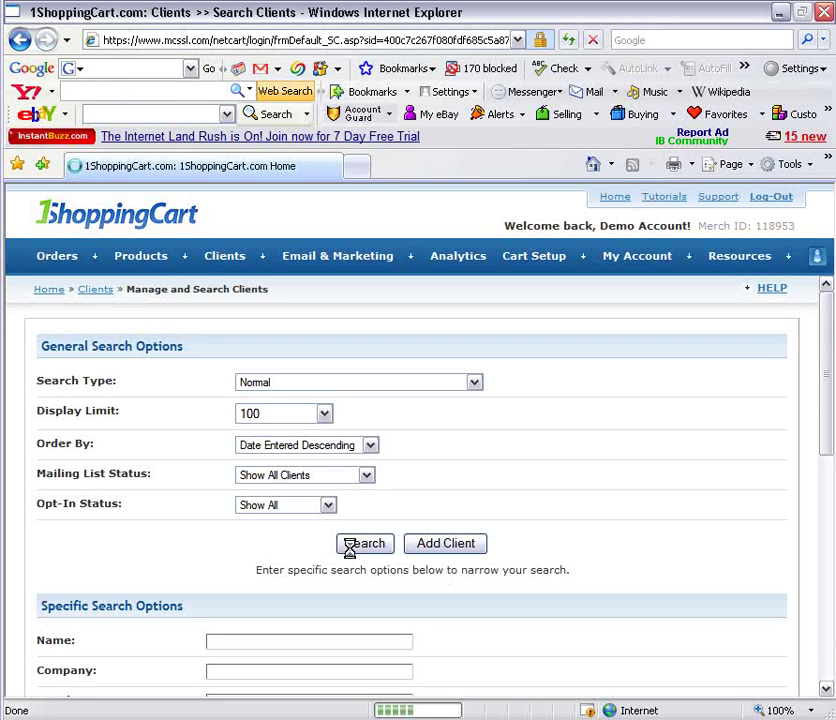
# Add a test client with their name and e-mail, subscribed to Magnetic Sponsoring from day 0
pyautogui.click(446, 542)
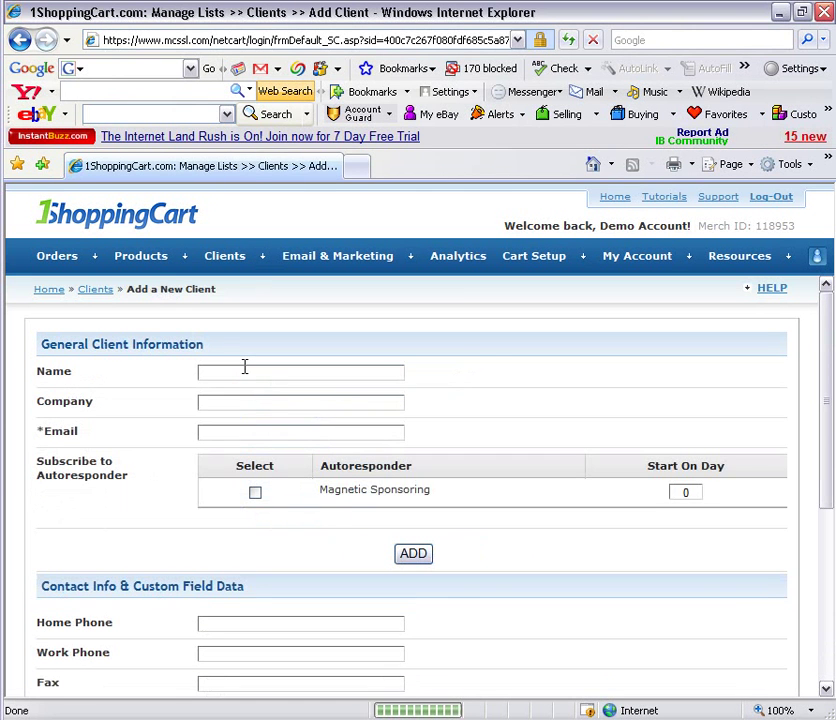
pyautogui.doubleClick(280, 371)
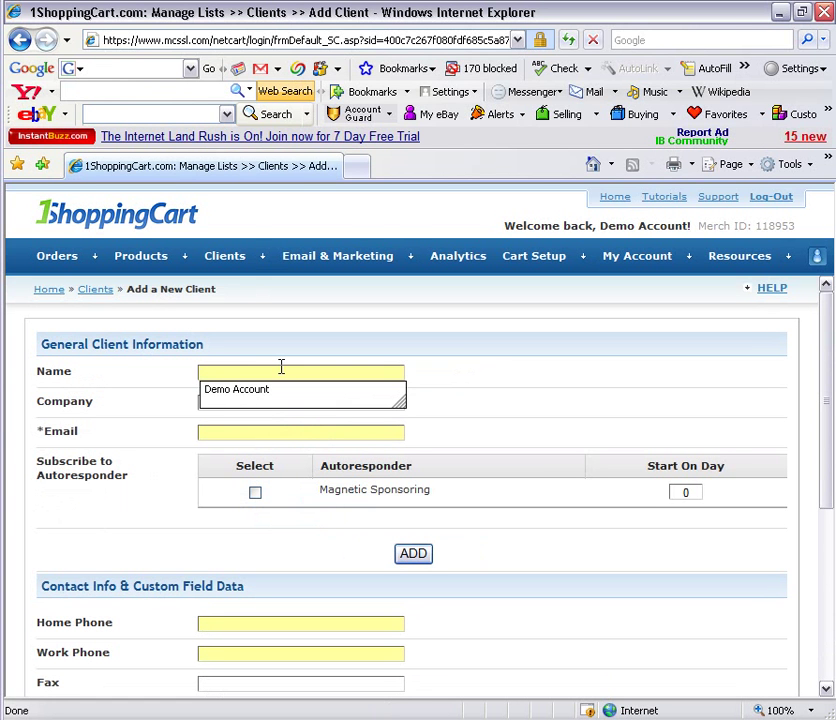
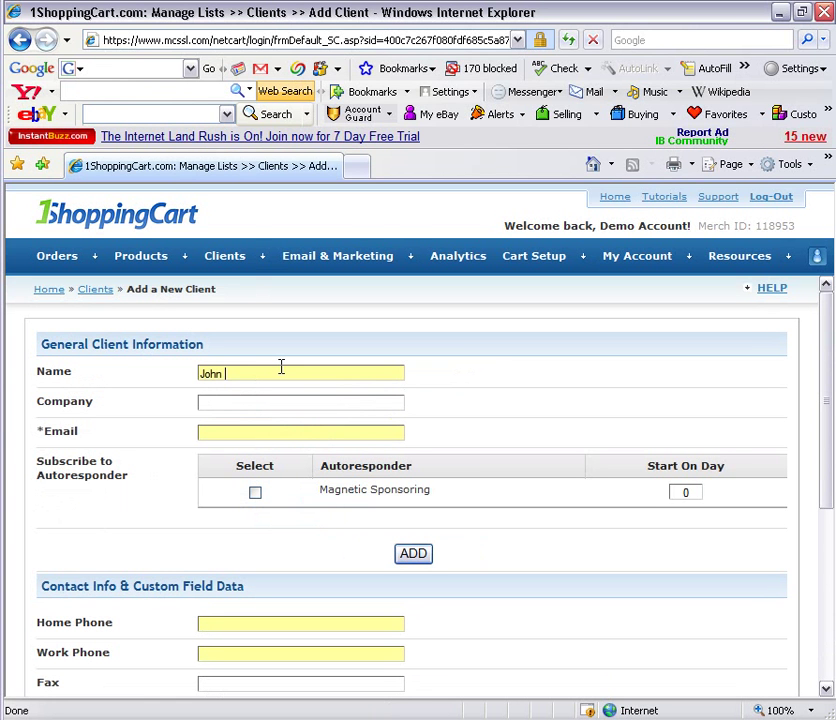
pyautogui.press('Tab')
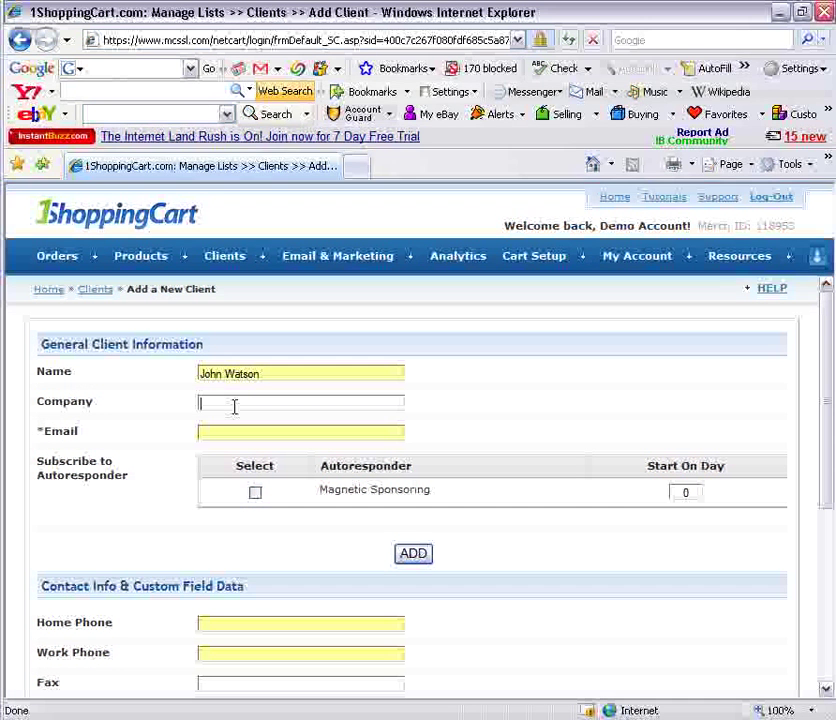
pyautogui.press('Tab')
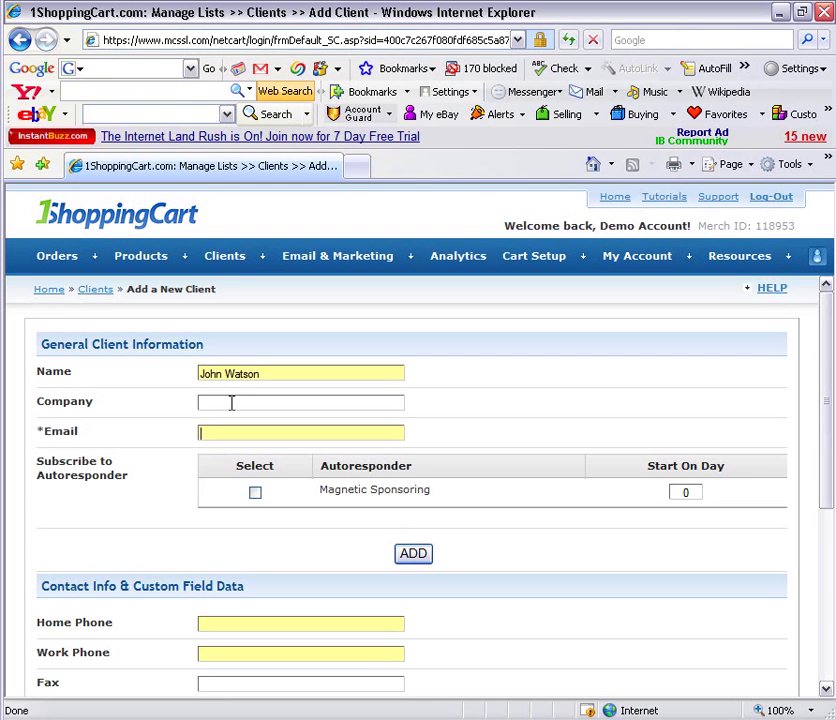
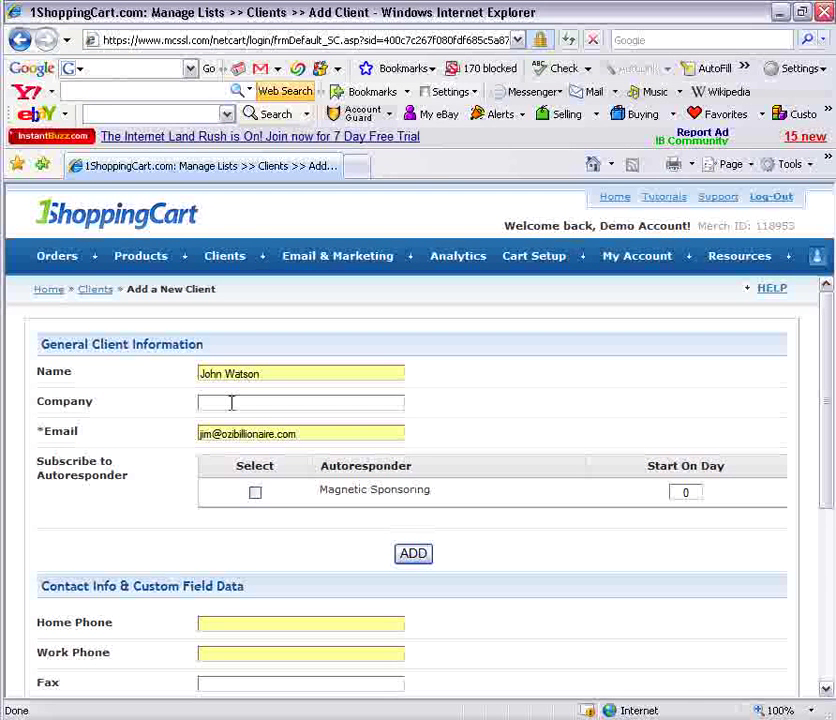
pyautogui.click(255, 493)
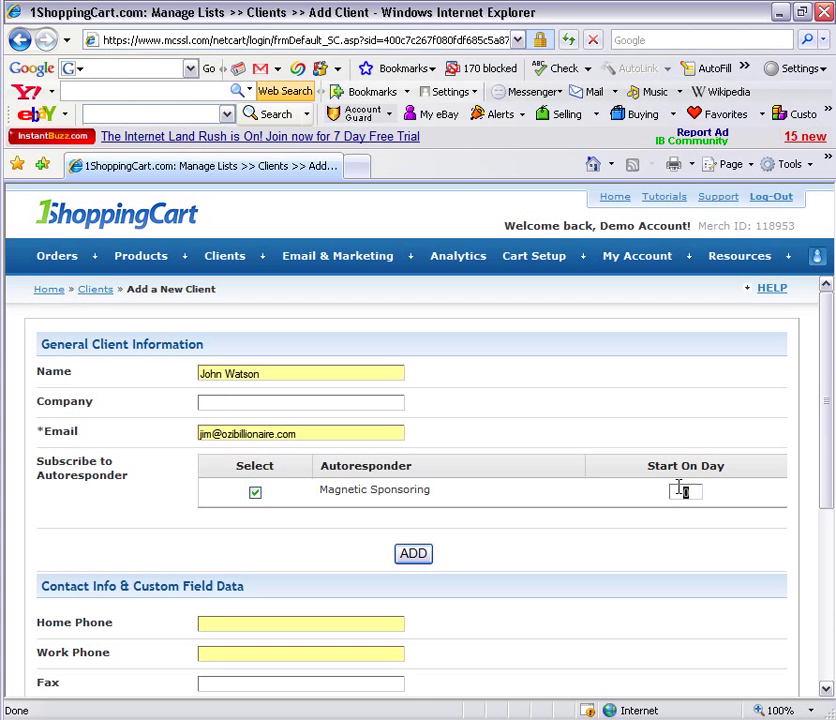
pyautogui.doubleClick(679, 490)
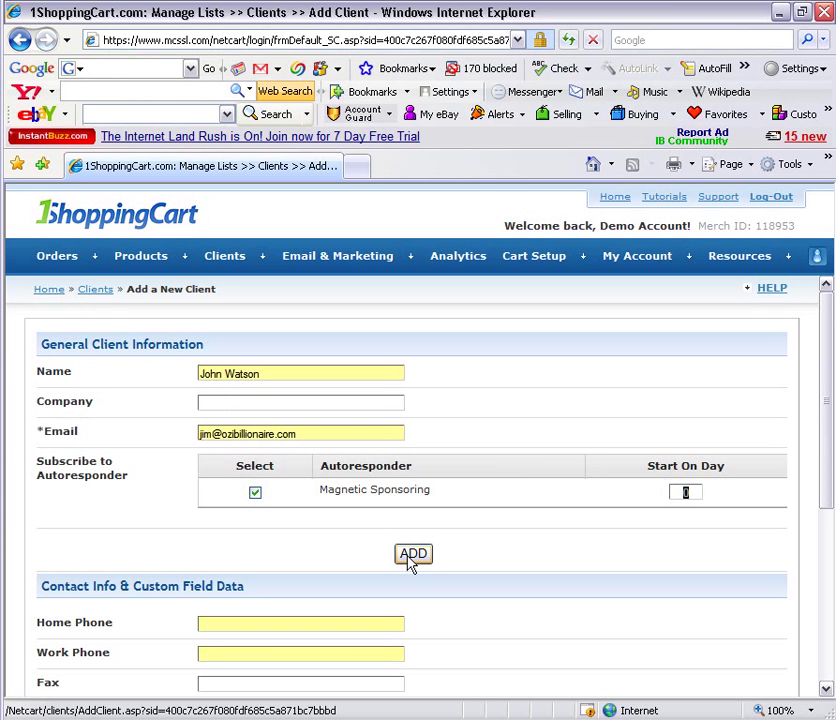
pyautogui.click(411, 561)
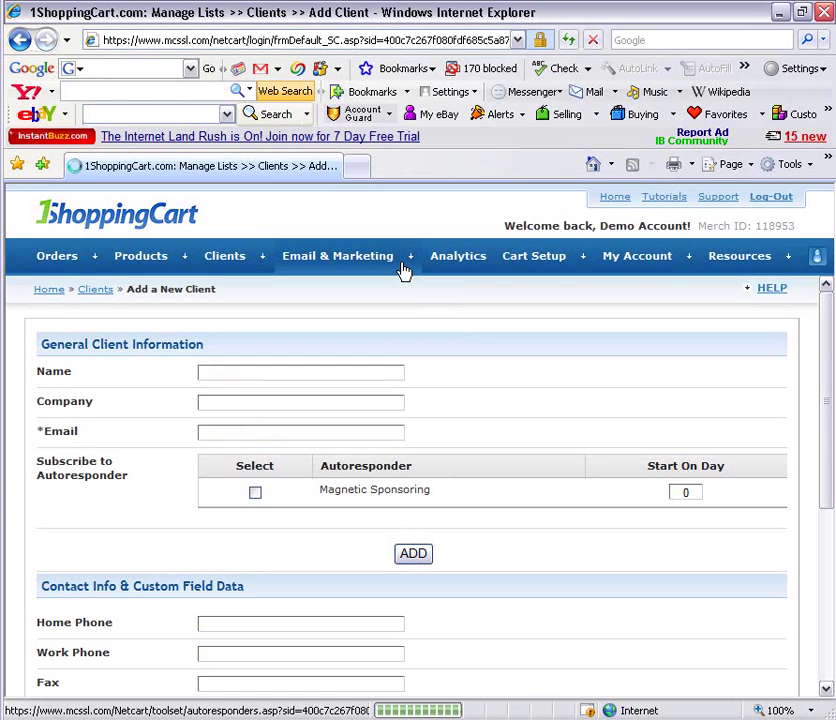
# Go to Email & Marketing > Autoresponders > Manage Autoresponders to list Magnetic Sponsoring
pyautogui.moveTo(403, 268)
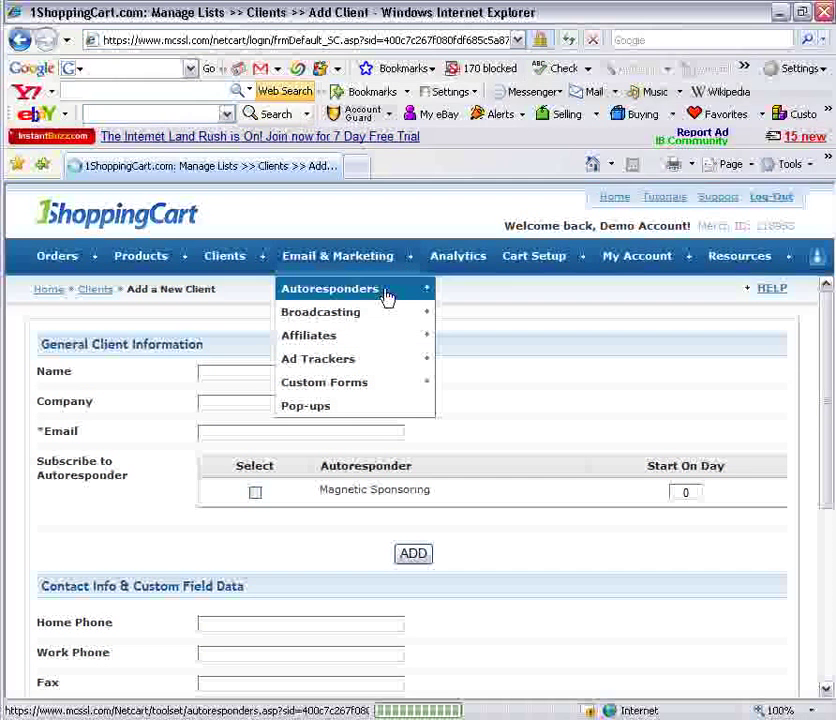
pyautogui.moveTo(386, 295)
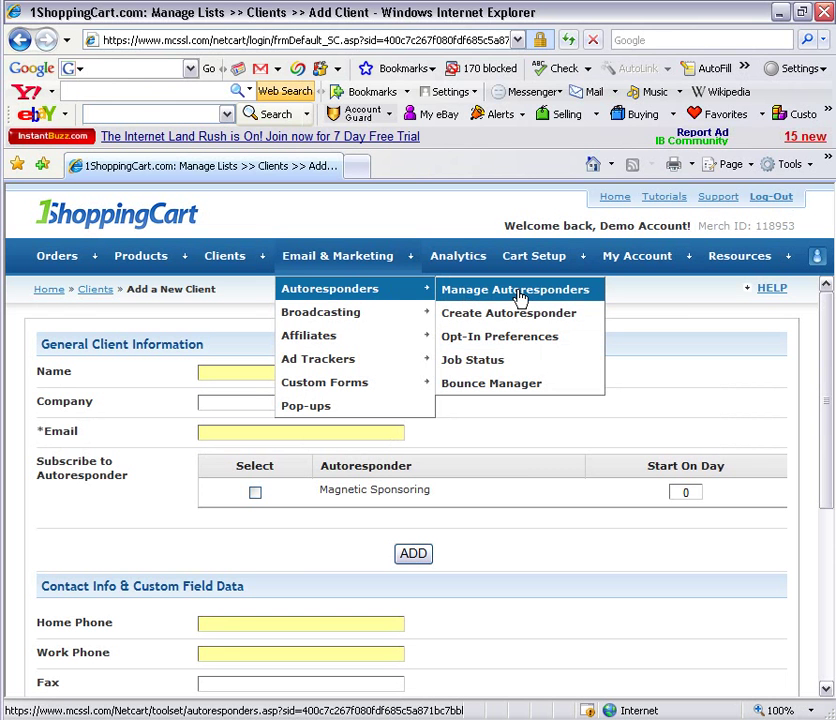
pyautogui.click(519, 292)
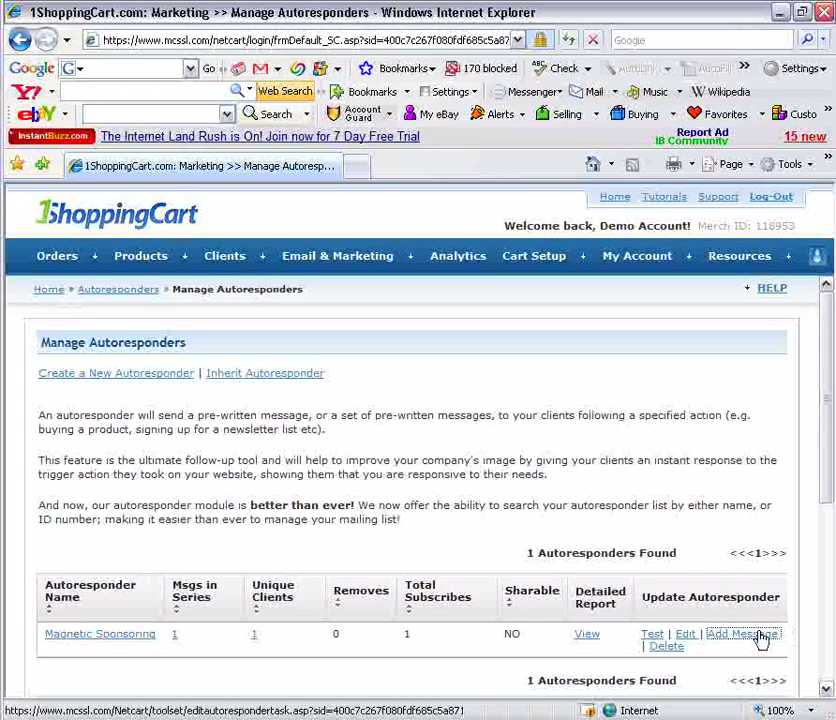
# Add a Magnetic Sponsoring message with 0-day delay and subject 'Welcome Aboard The 10 Day BootCamp'
pyautogui.click(760, 638)
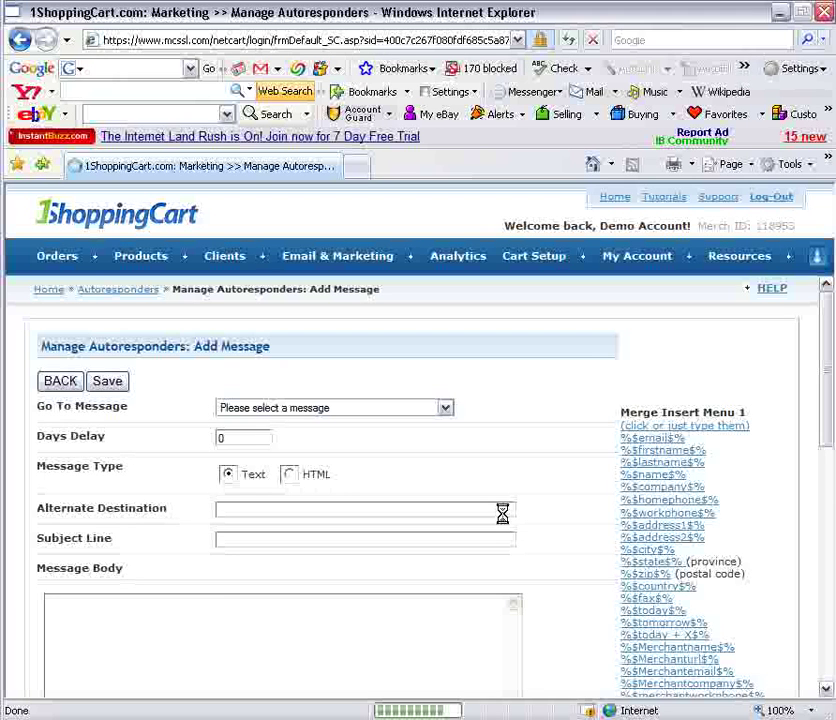
pyautogui.click(445, 409)
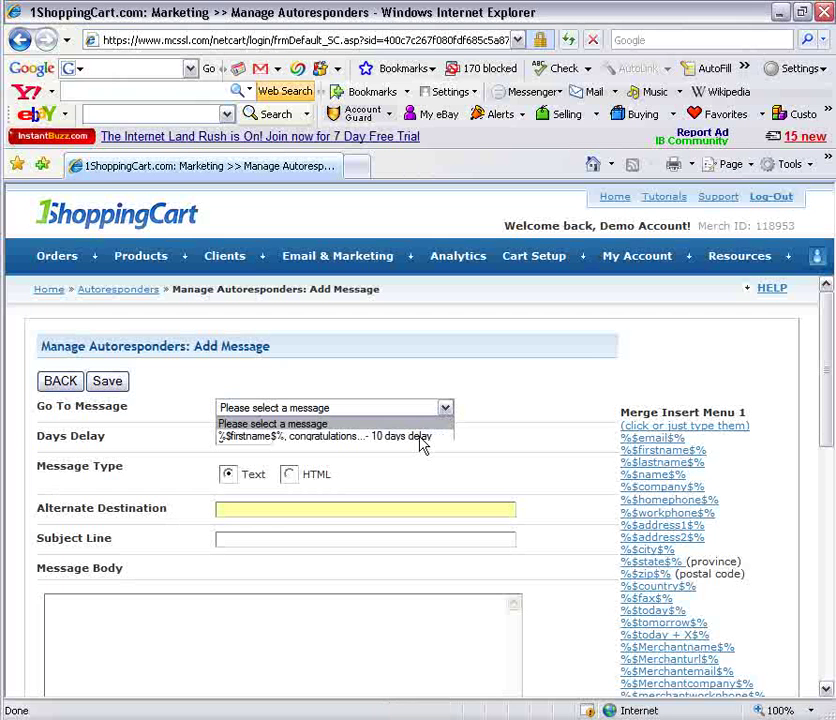
pyautogui.click(541, 423)
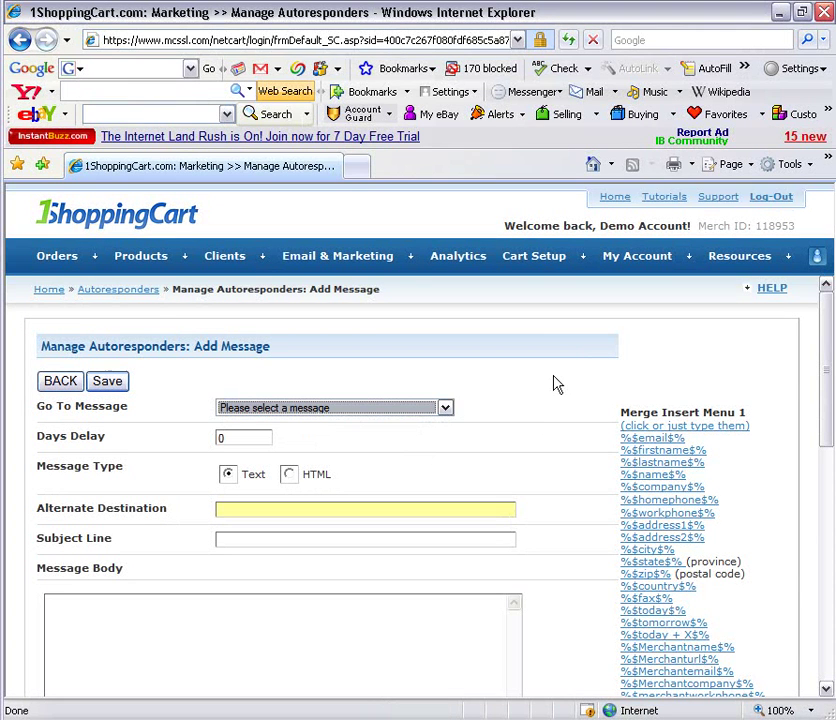
pyautogui.click(249, 436)
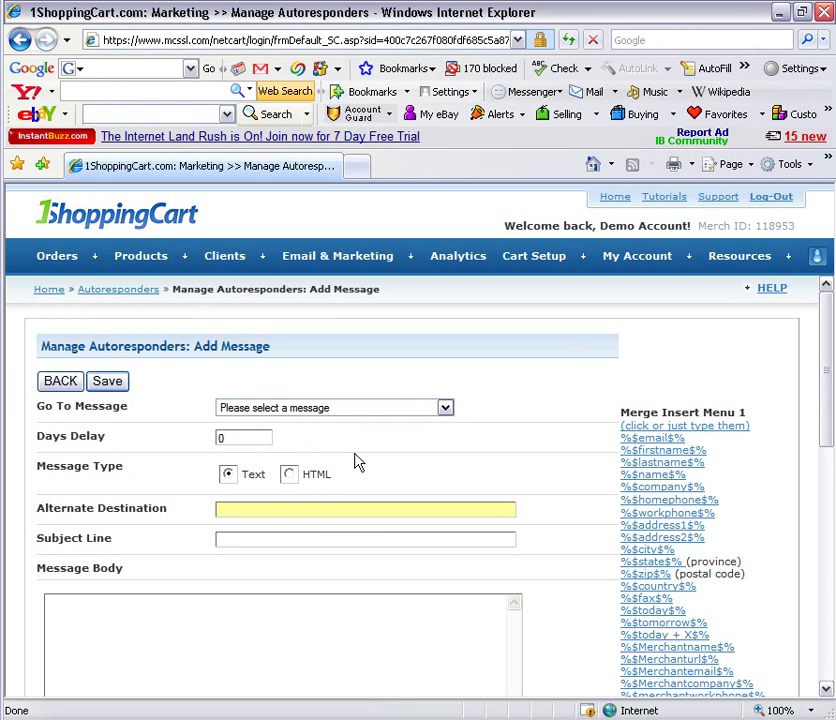
pyautogui.doubleClick(241, 537)
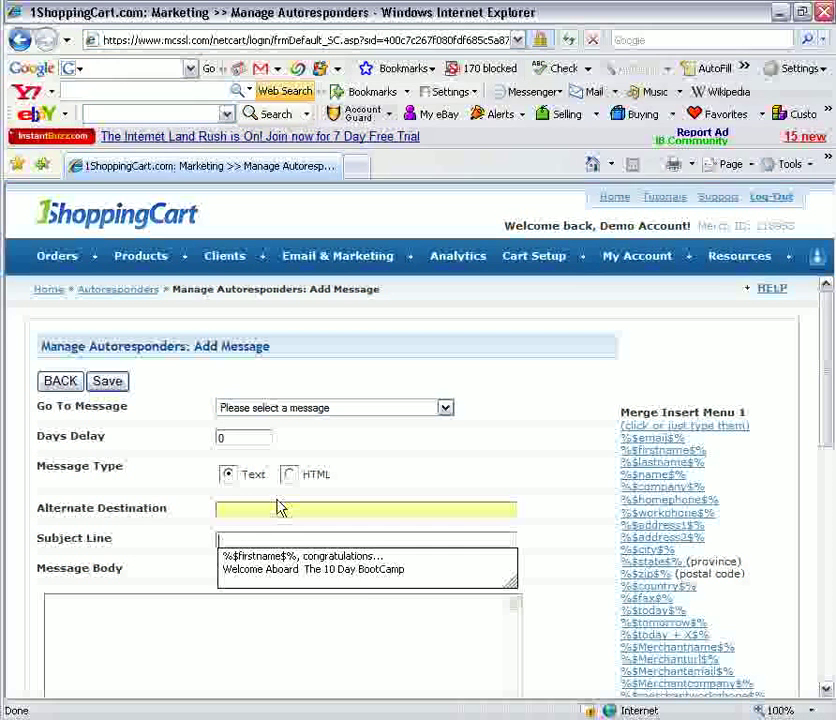
pyautogui.click(361, 572)
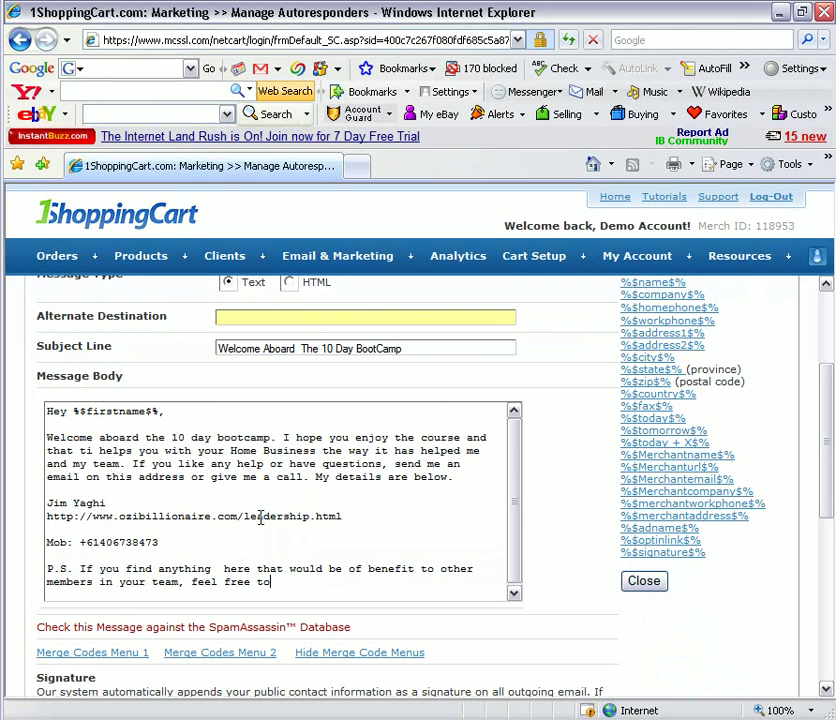
# Paste the sharing link into the P.S., save the welcome message, and go to client search
pyautogui.write('share with them this link http://MagneticLeads.OziBillionaire.Com/')
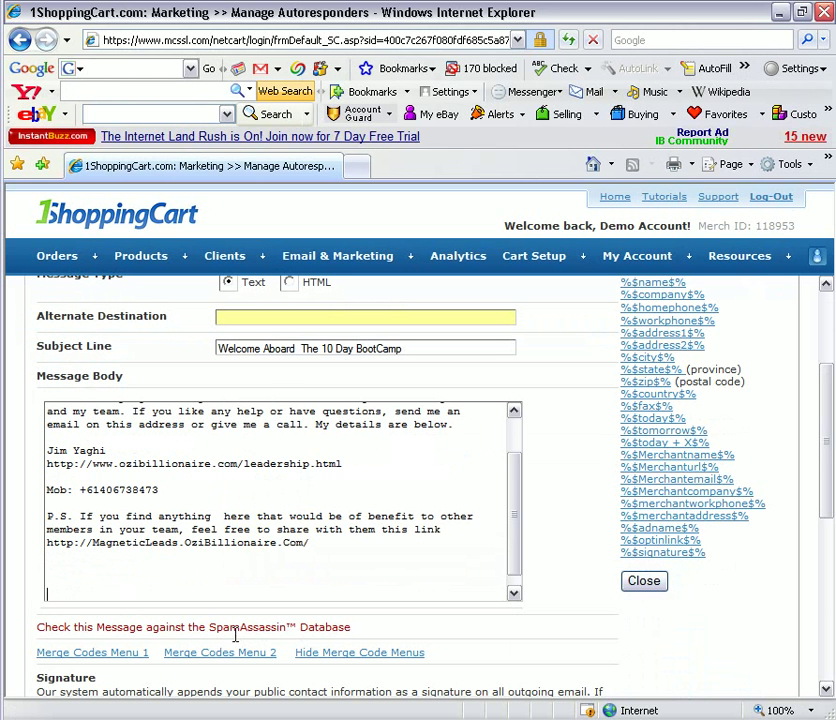
pyautogui.scroll(1, 573, 401)
pyautogui.scroll(2, 405, 403)
pyautogui.click(107, 381)
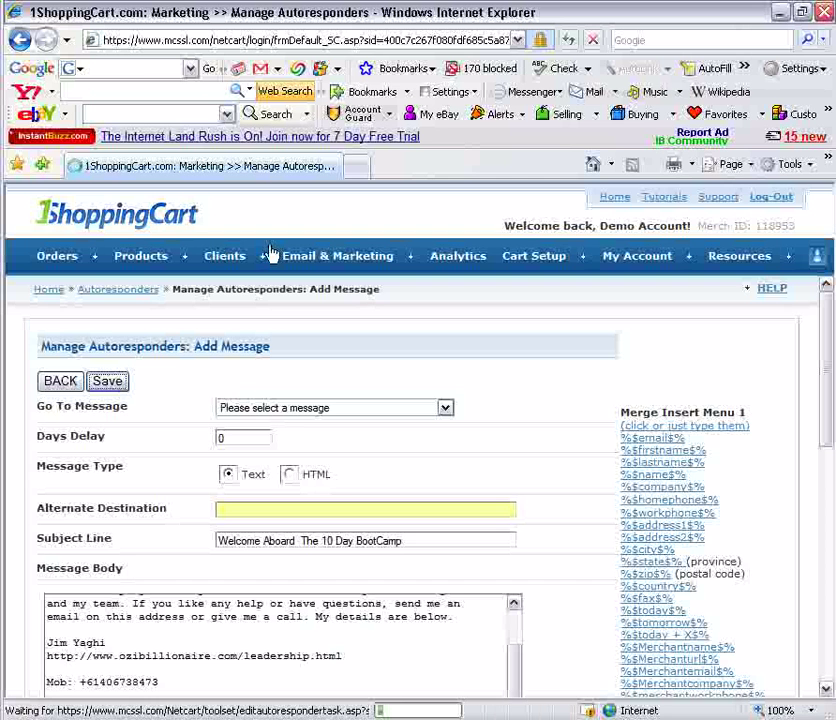
pyautogui.click(267, 258)
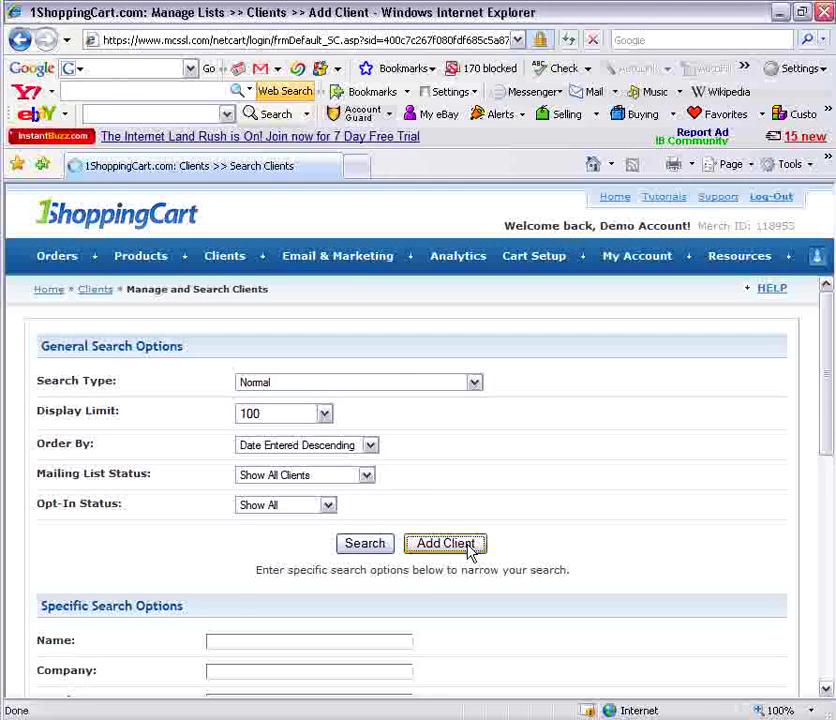
# Add a second test client subscribed to Magnetic Sponsoring starting on day 0
pyautogui.click(446, 543)
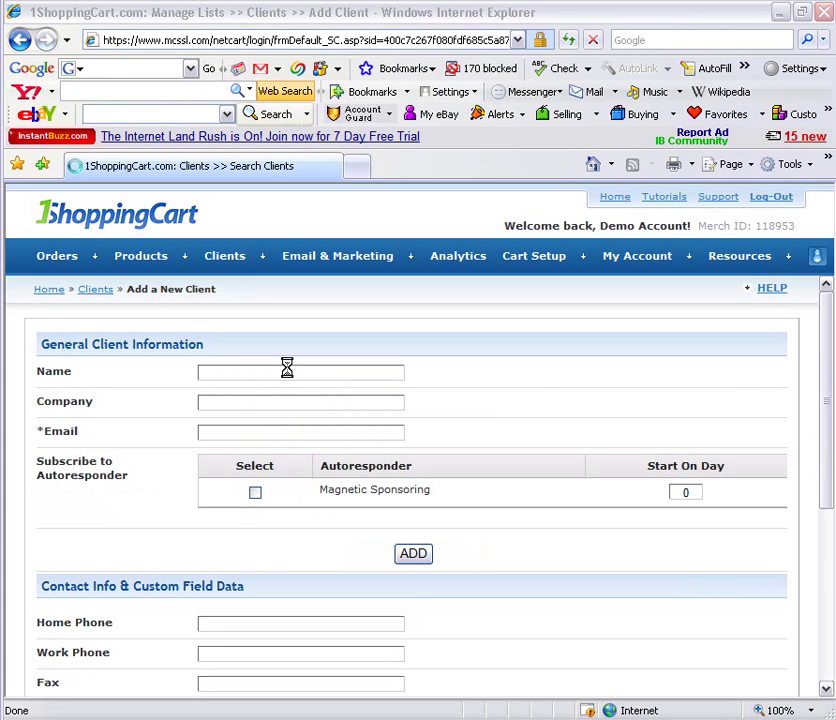
pyautogui.click(255, 492)
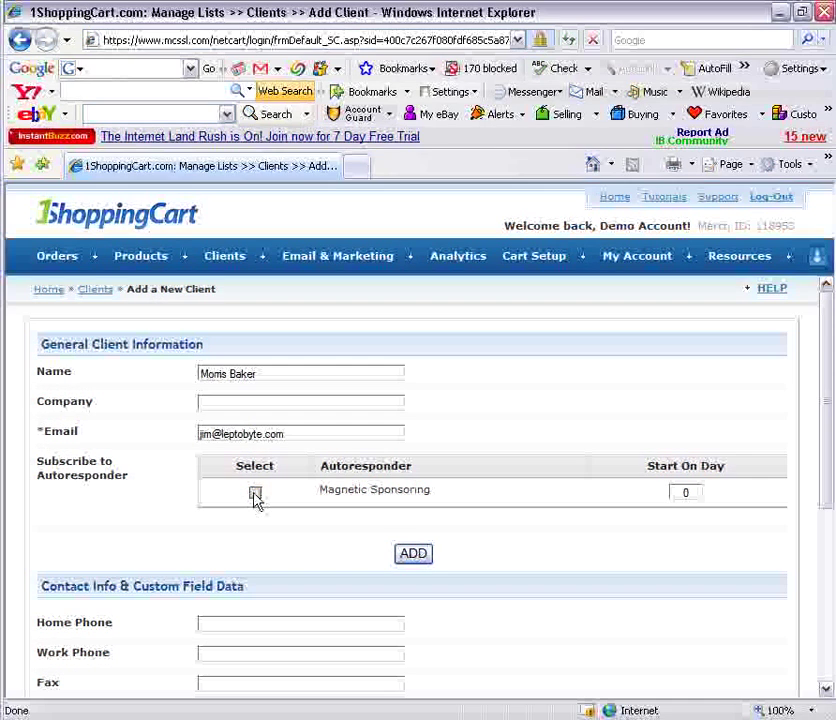
pyautogui.click(690, 493)
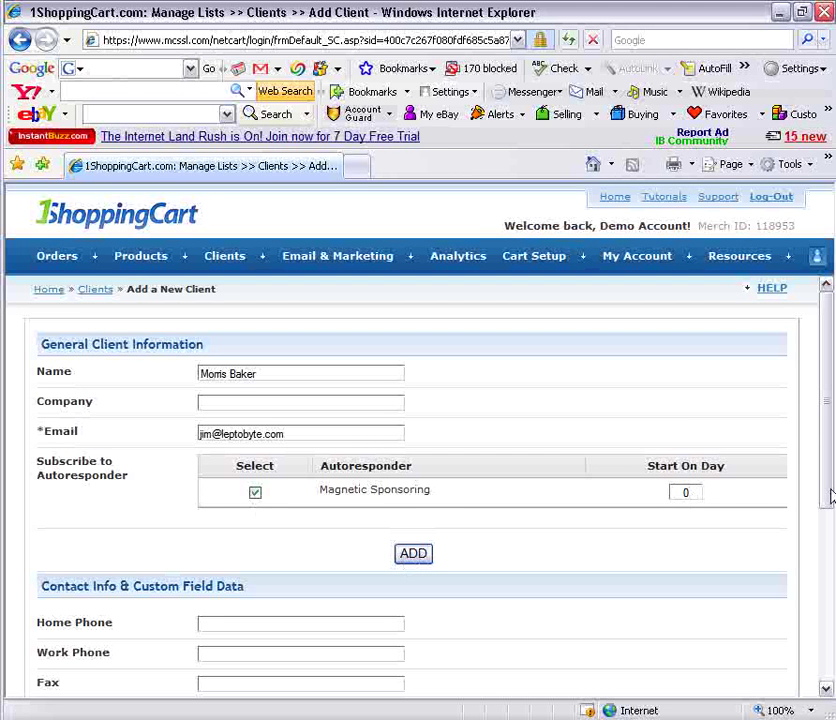
pyautogui.moveTo(827, 414); pyautogui.dragTo(823, 556)
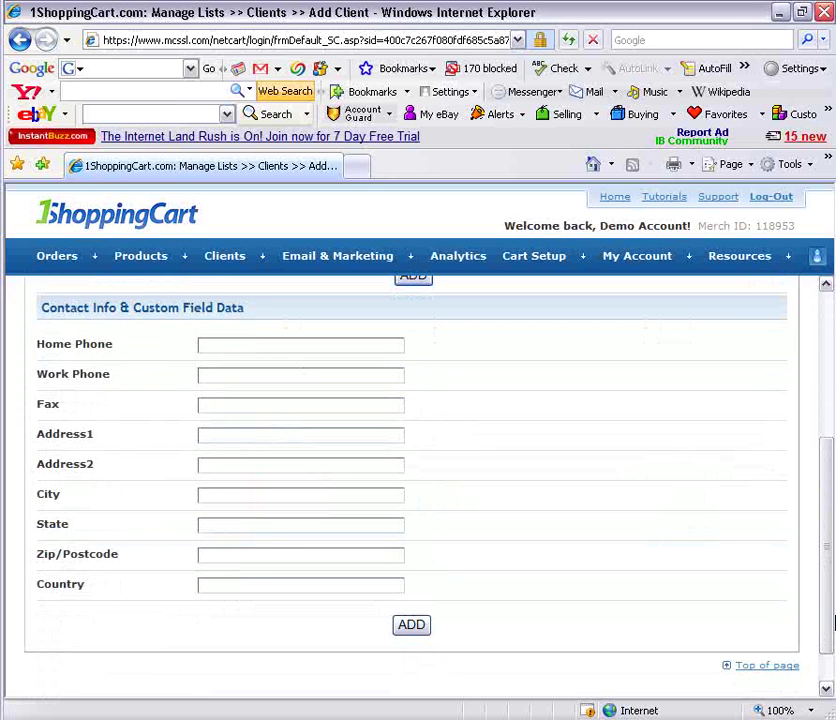
pyautogui.moveTo(825, 585); pyautogui.dragTo(825, 505)
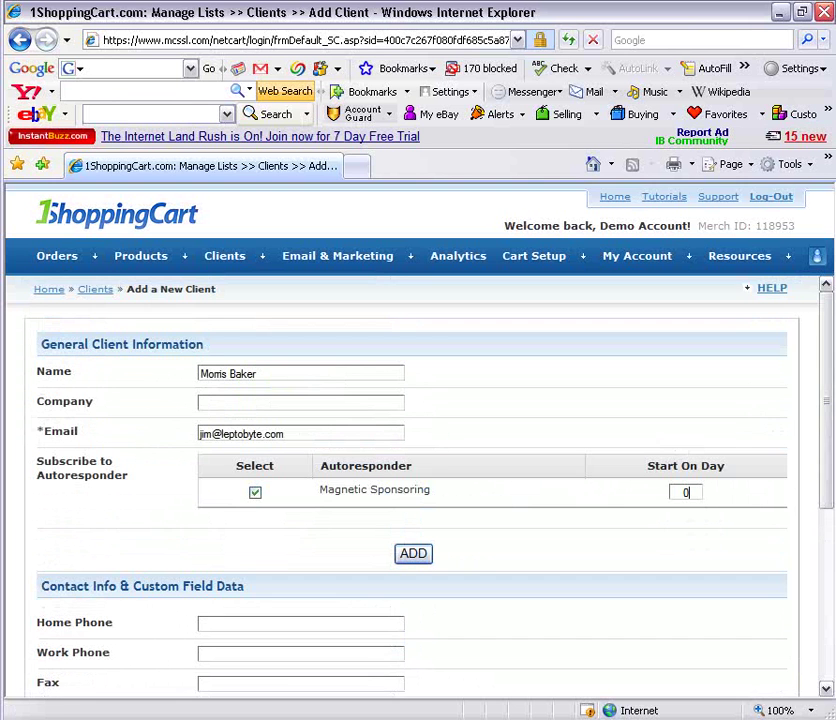
pyautogui.click(421, 563)
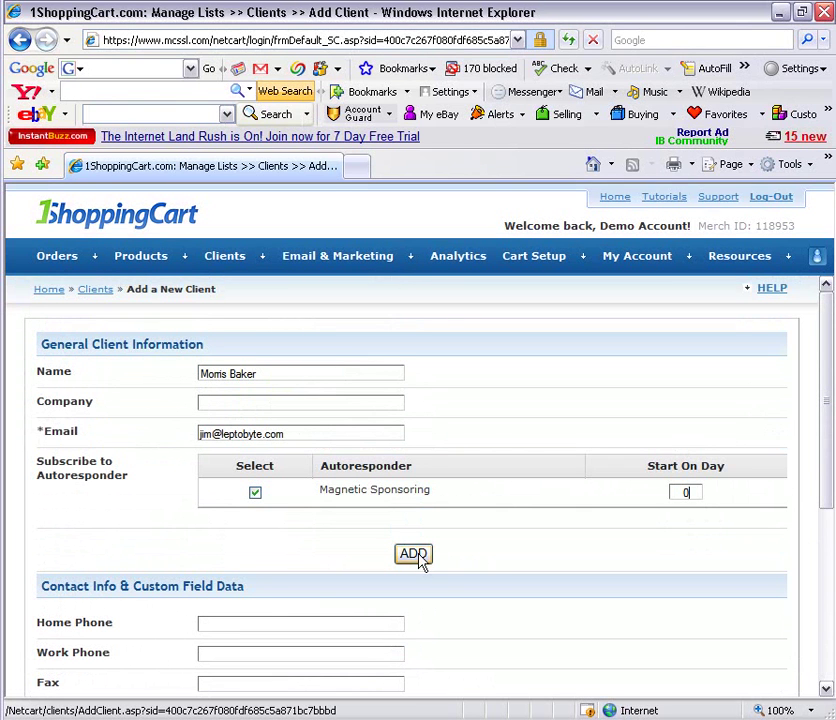
pyautogui.click(421, 563)
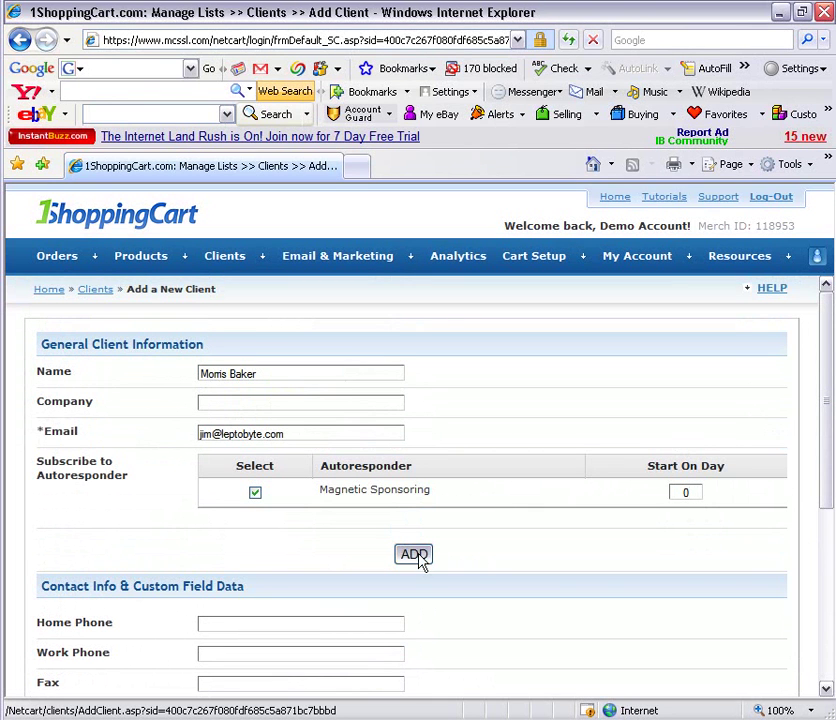